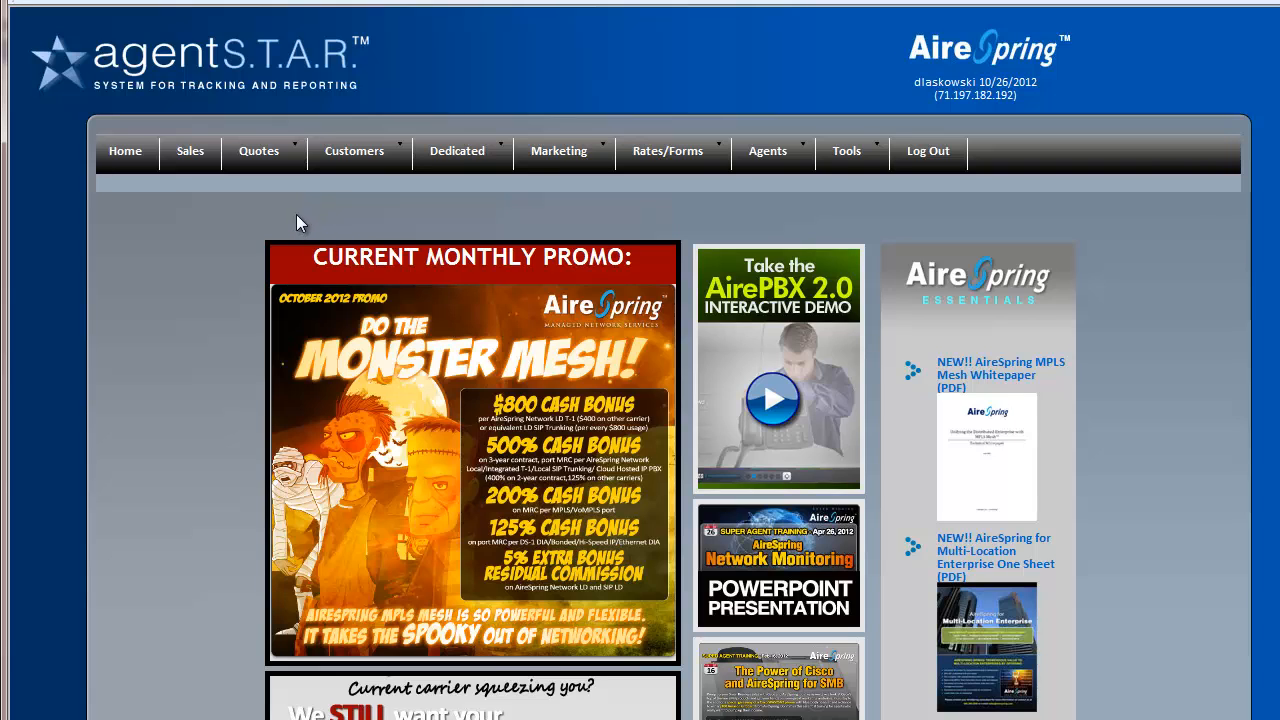
Bring up the Quotes dropdown from the portal's top navigation bar
mouse_move(291, 159)
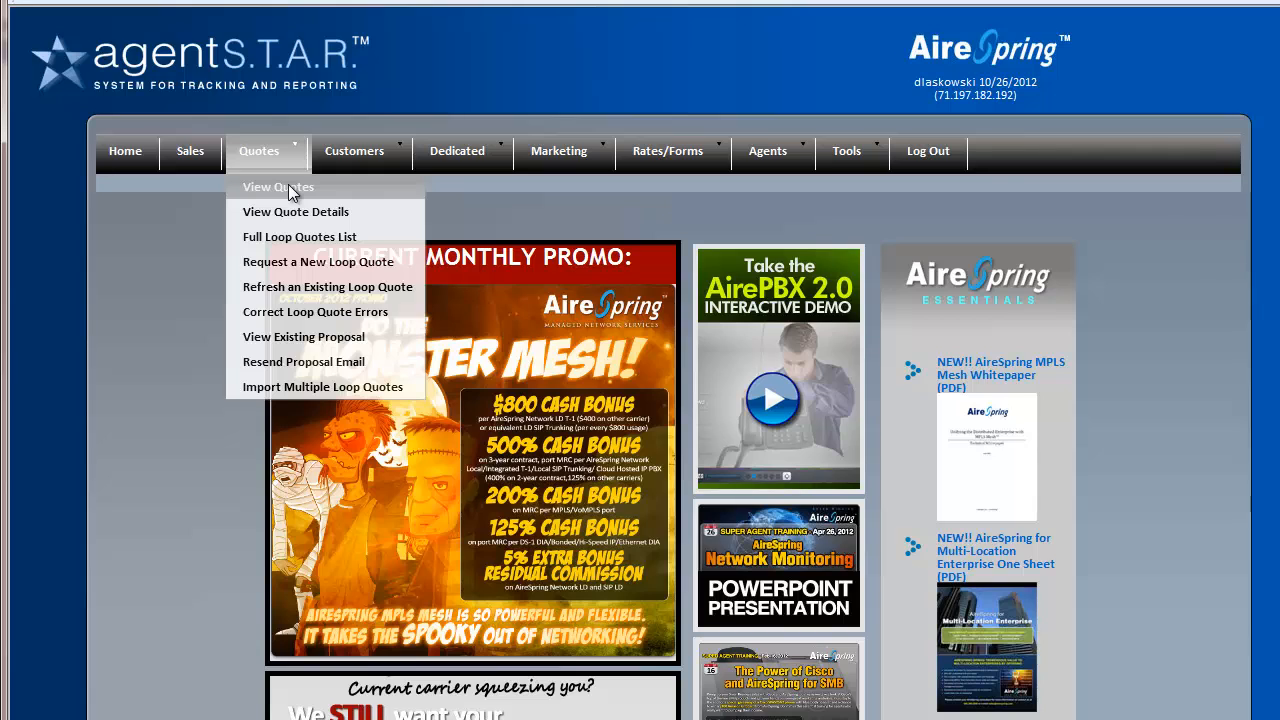
Start a new loop quote request for Internet Access at DIA - Full Port, 1.544 Mb/s
click(295, 264)
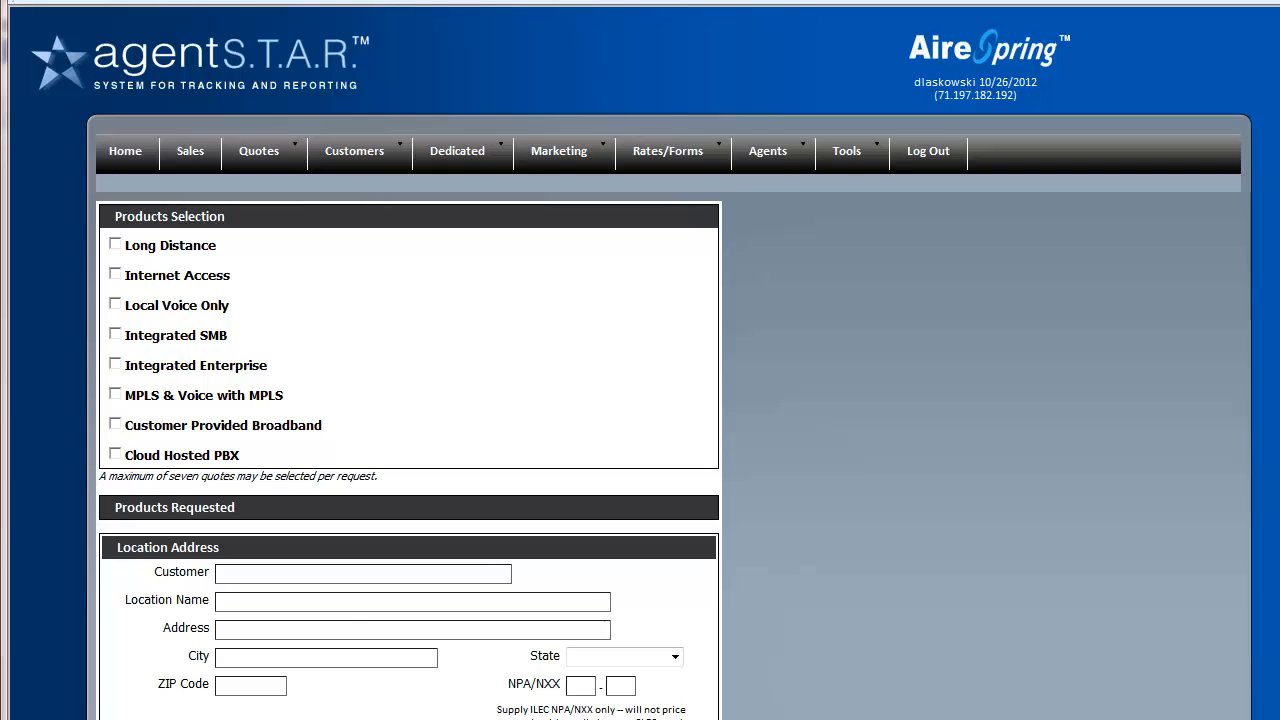
click(116, 274)
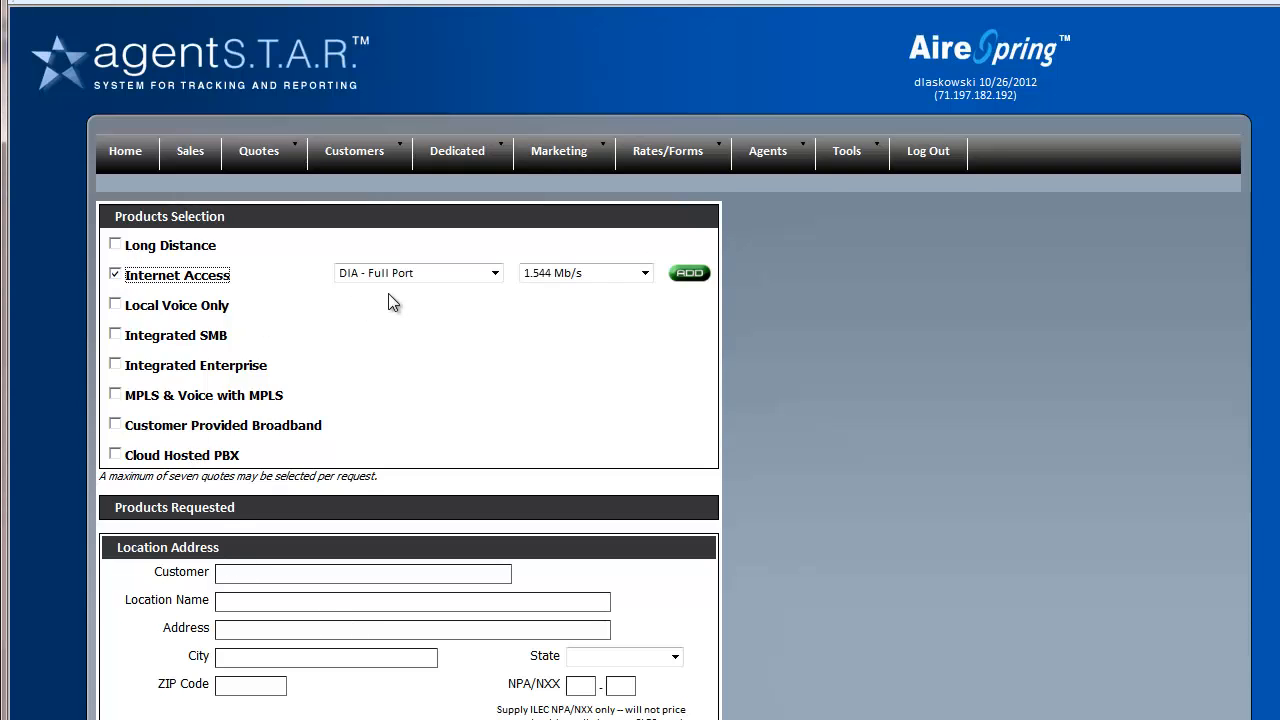
click(436, 272)
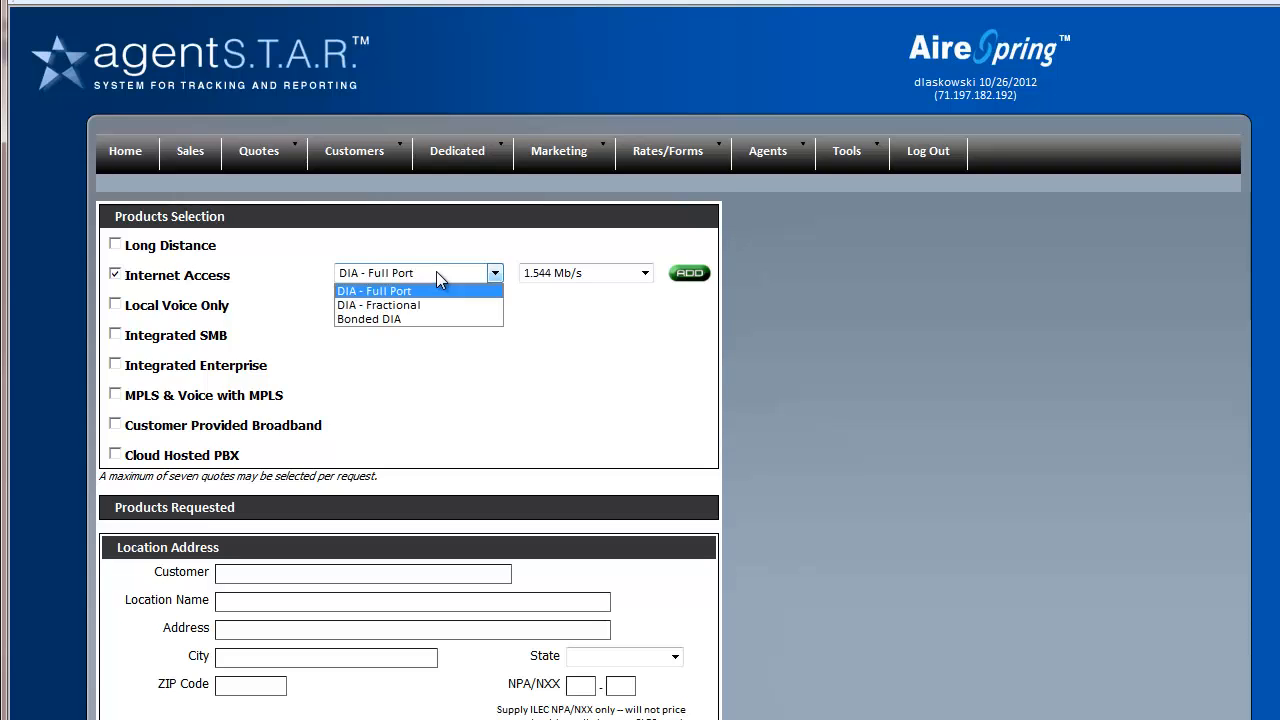
click(436, 271)
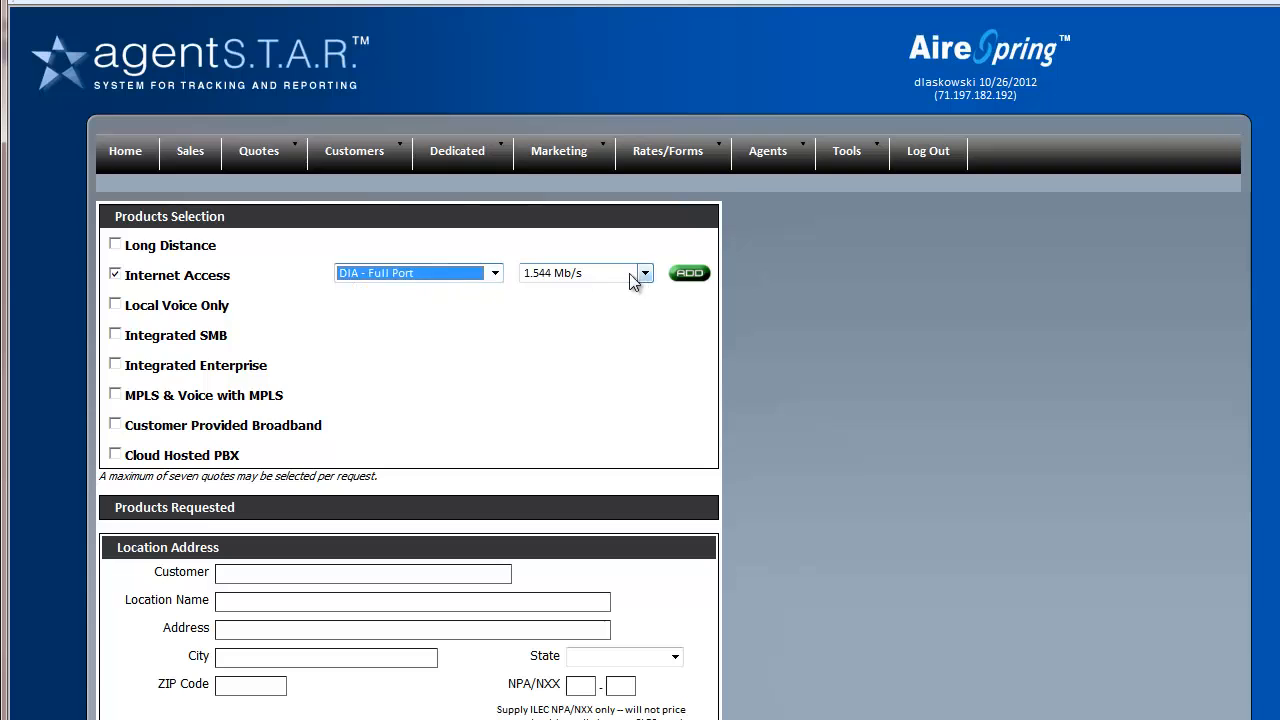
click(643, 273)
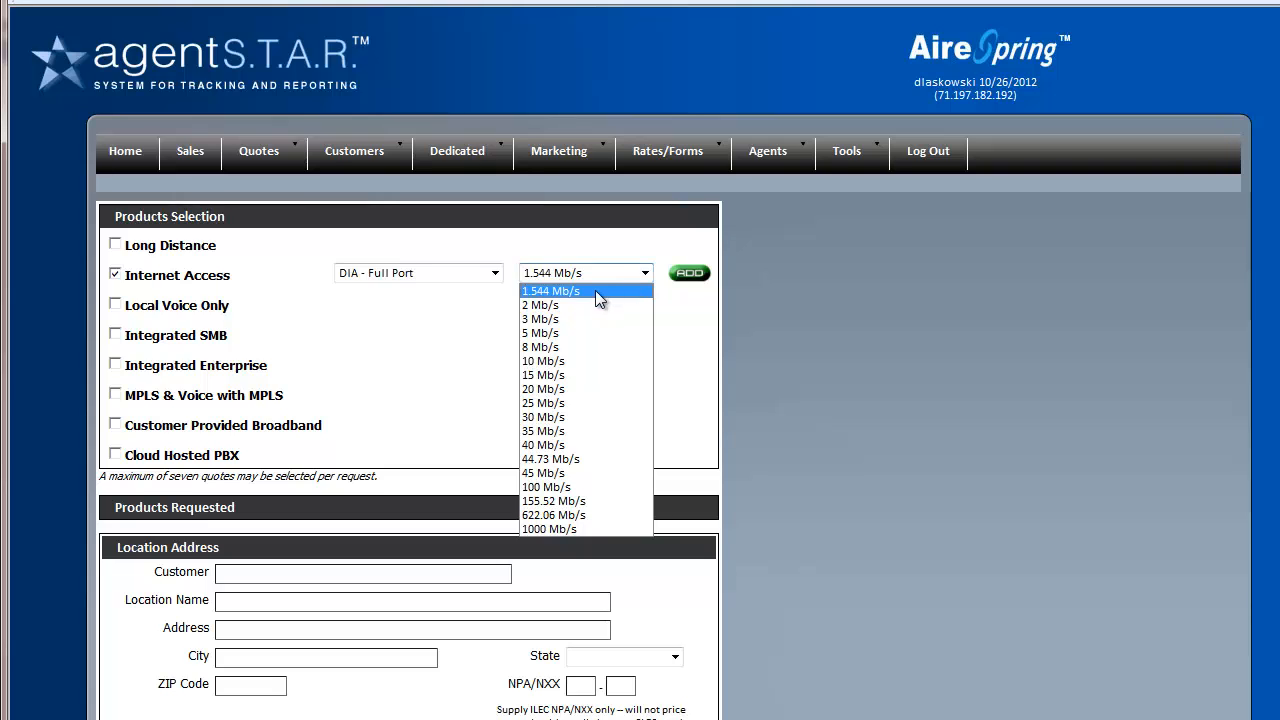
click(595, 290)
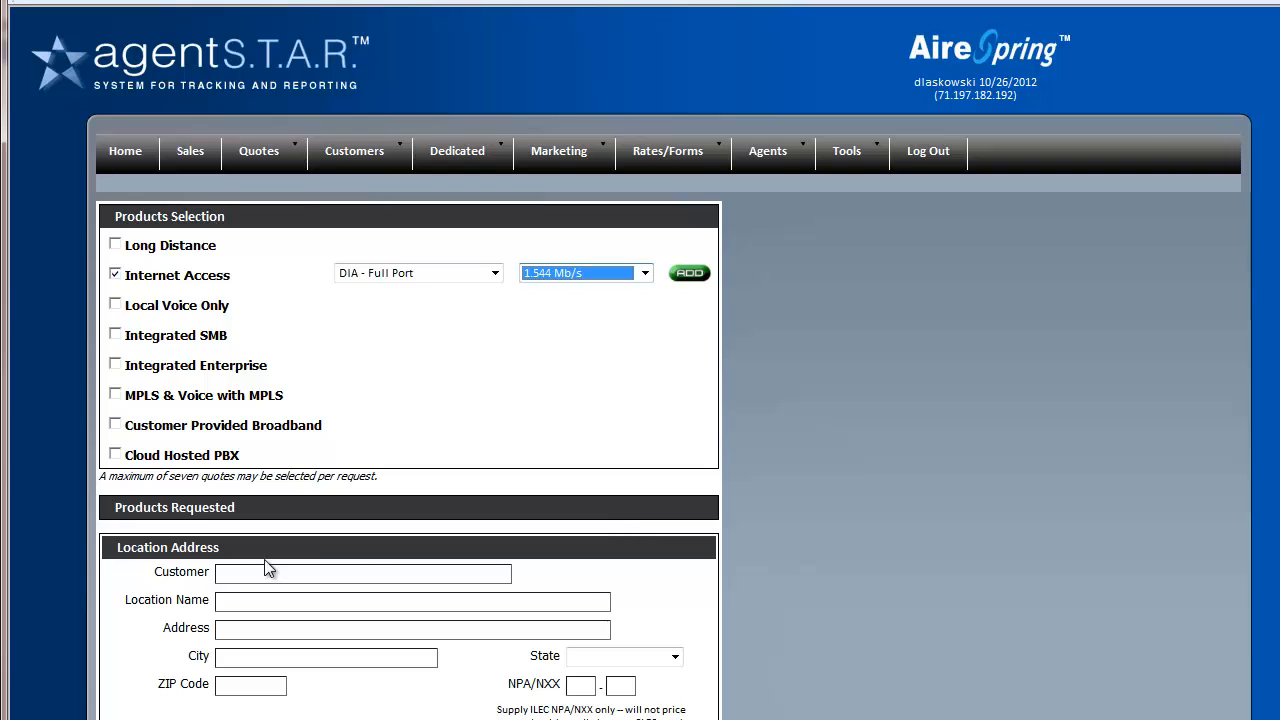
Enter Acme Printing Company as customer, Bellevue as location name, plus the street address and city
click(243, 576)
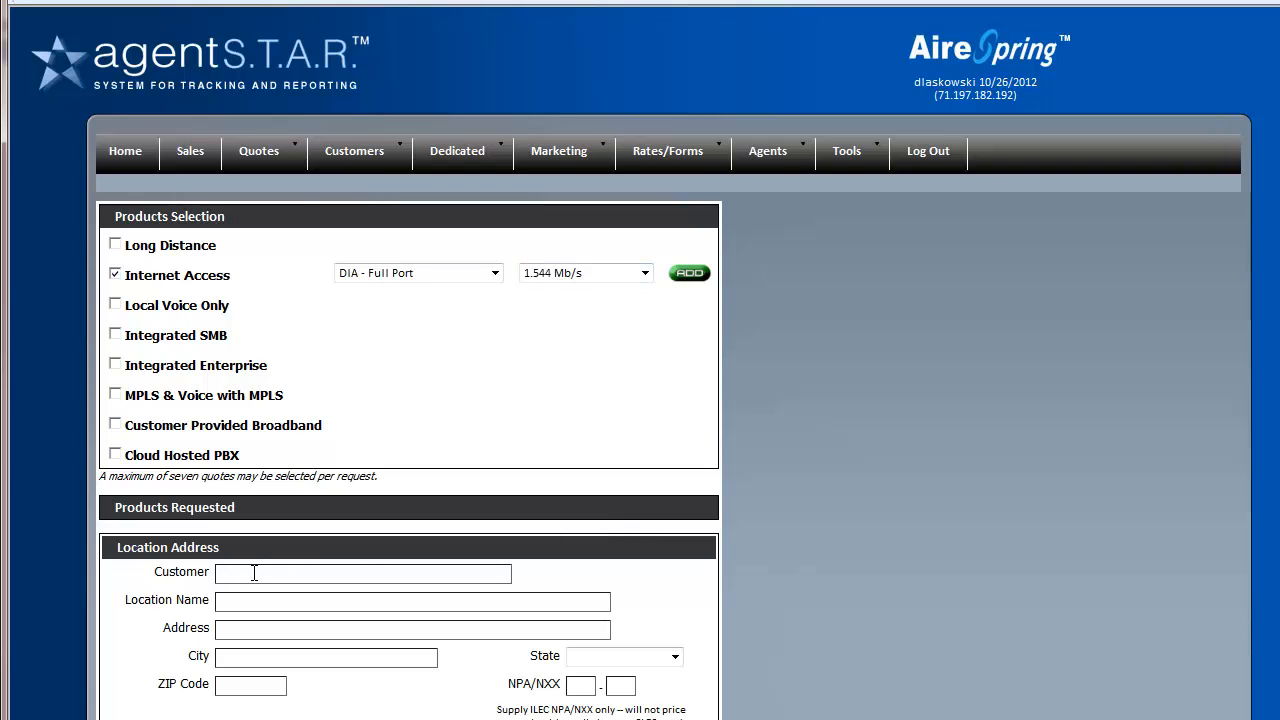
text(Net)
key(BackSpace)
key(BackSpace)
key(BackSpace)
text(Acme F)
text(rinting Company)
click(255, 602)
text(Bellevue)
key(Tab)
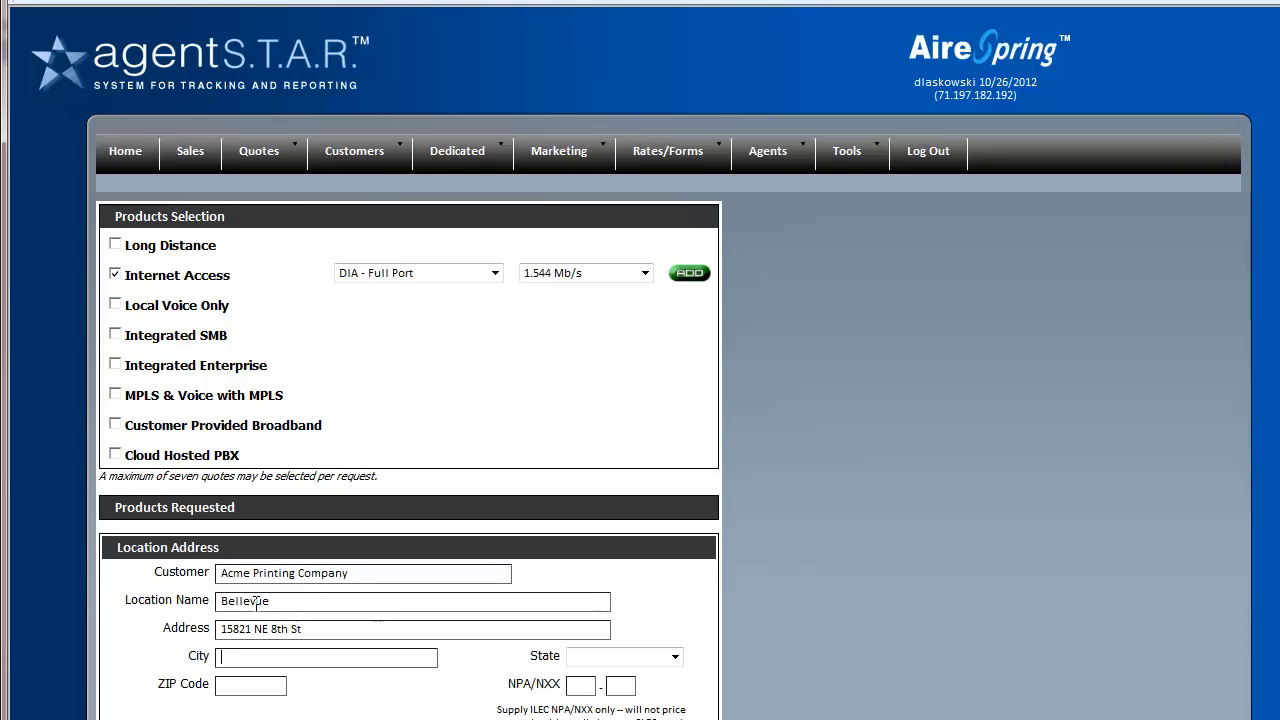
text(Bellevue)
Set the state to Washington, enter the ZIP code, and NPA/NXX 425-455
key(Tab)
key(w)
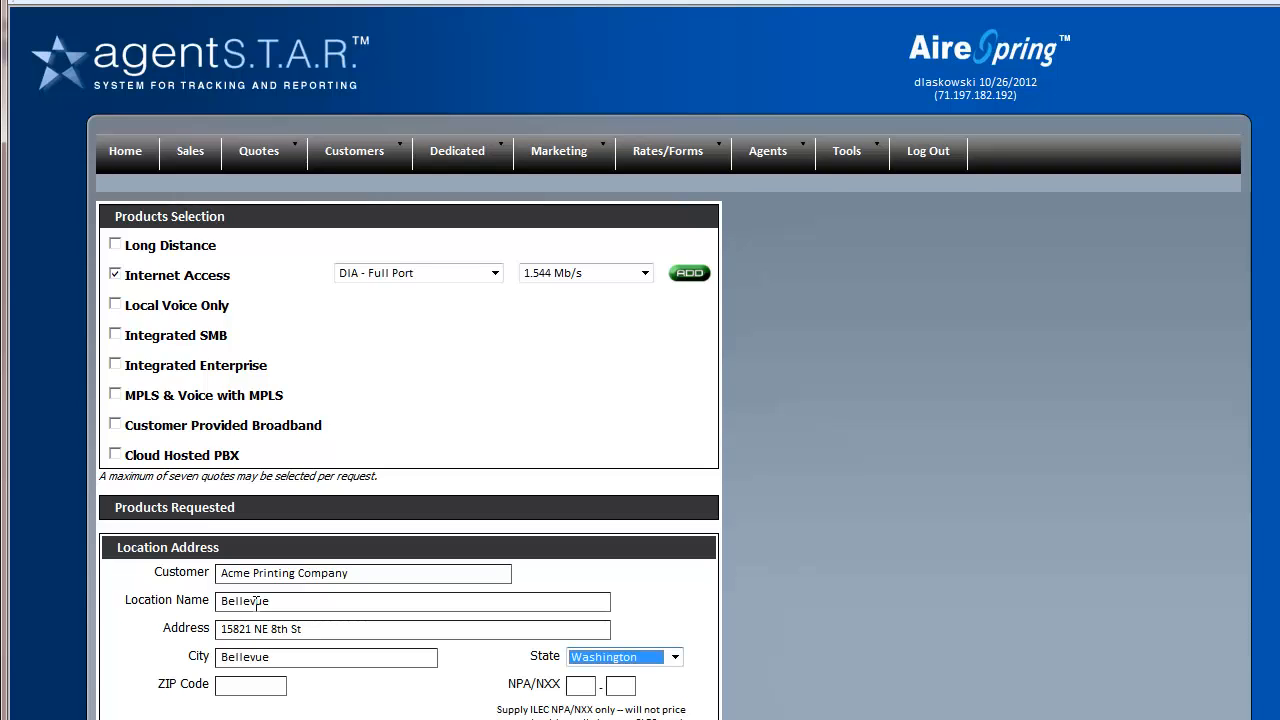
key(Tab)
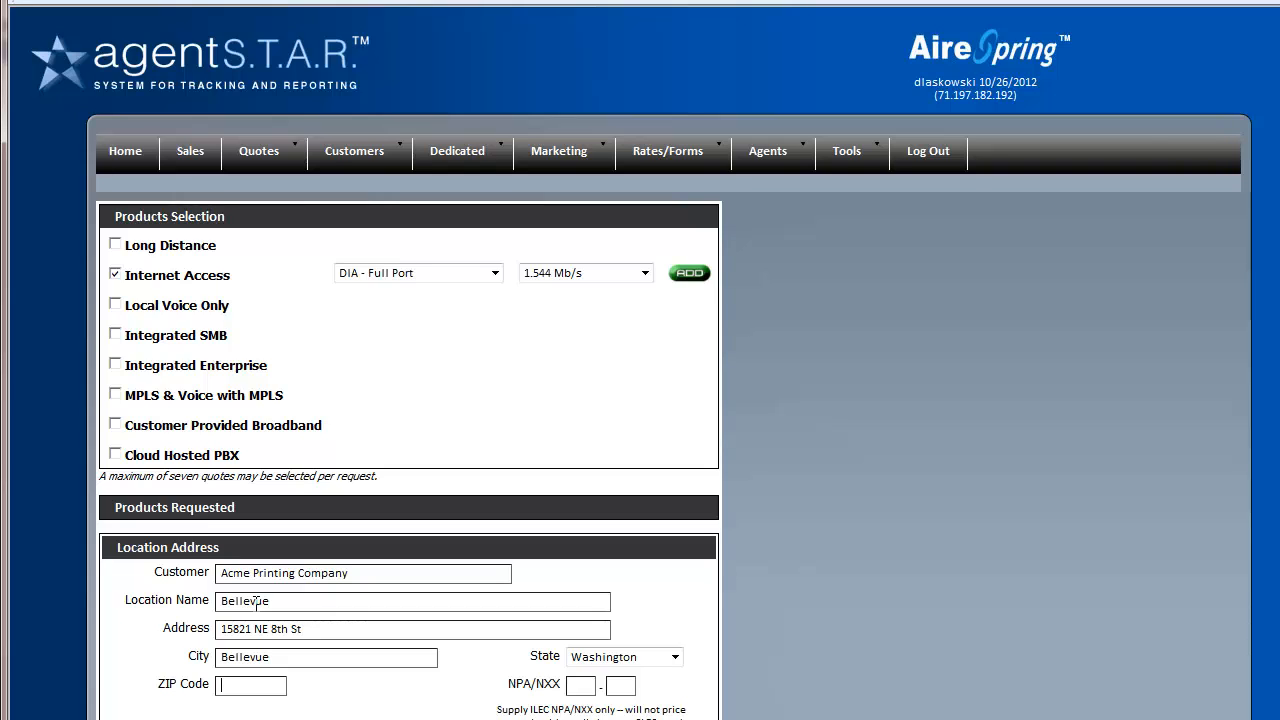
text(90)
key(BackSpace)
text(8009)
click(585, 686)
text(425)
click(617, 685)
text(455)
Add Internet Access DIA - Full Port 1.544 Mb/s to Products Requested and resubmit the quote
scroll(574, 597, down, 3)
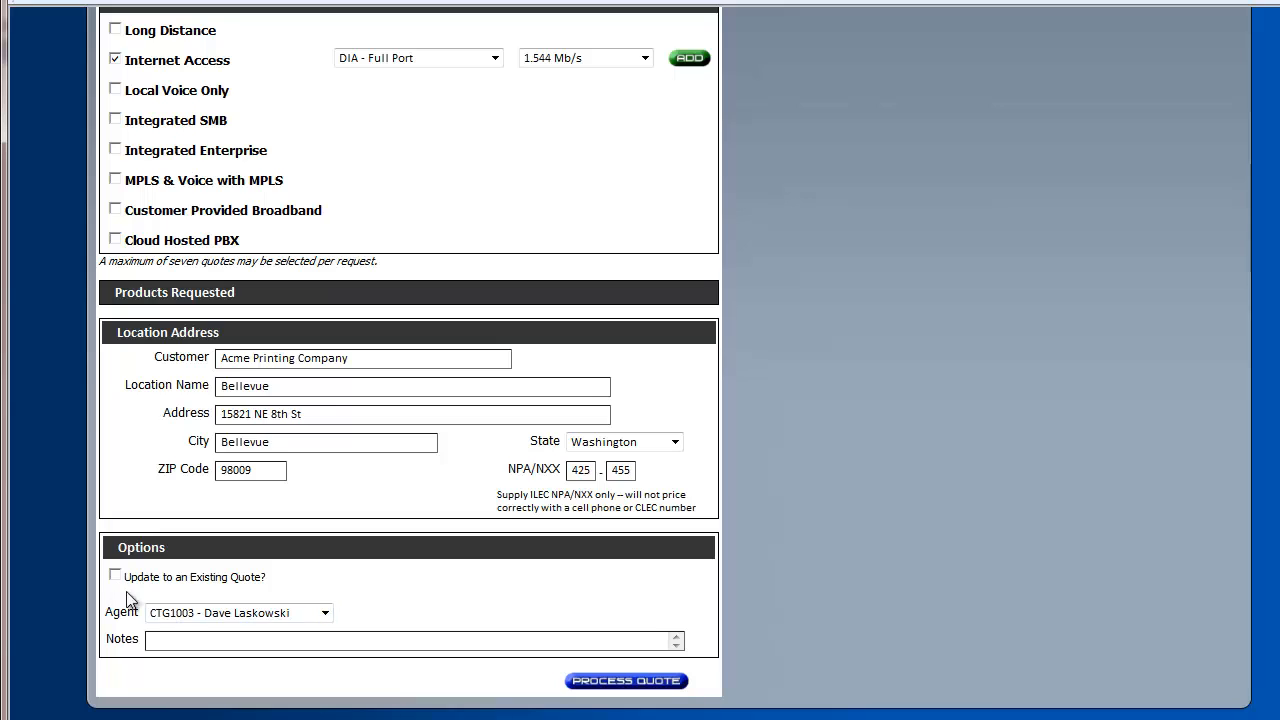
click(640, 682)
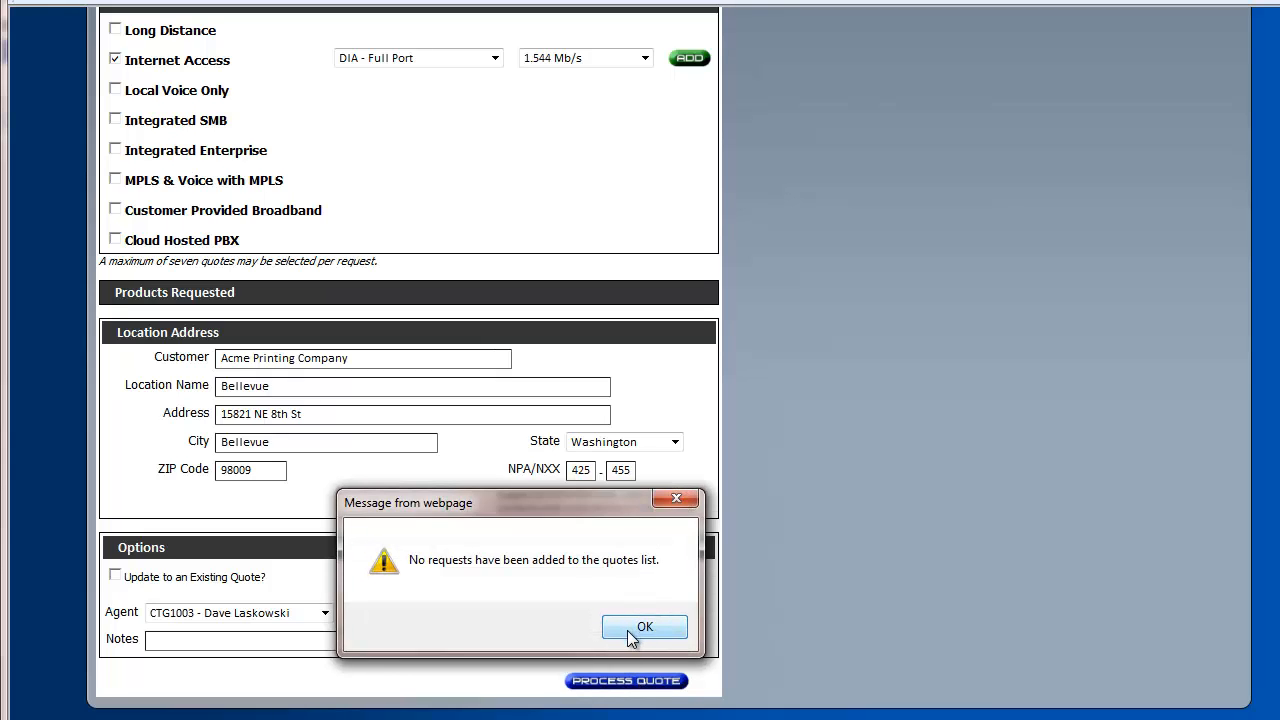
click(645, 628)
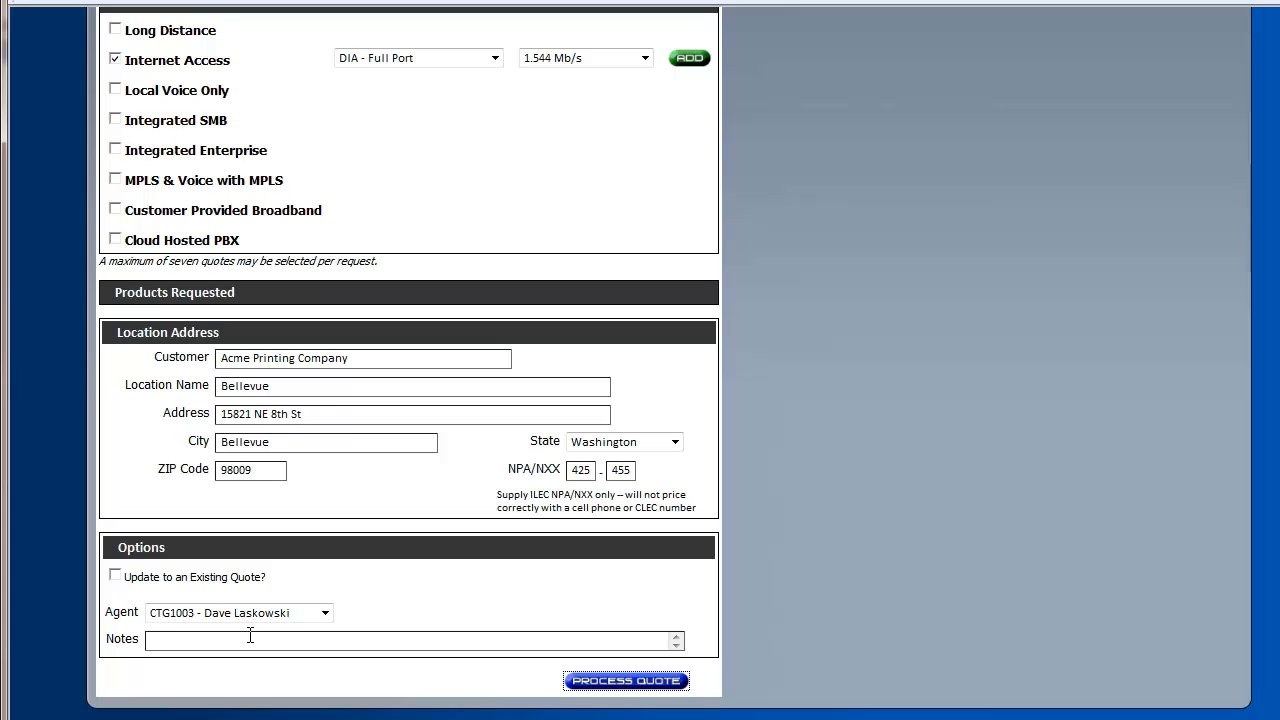
click(689, 58)
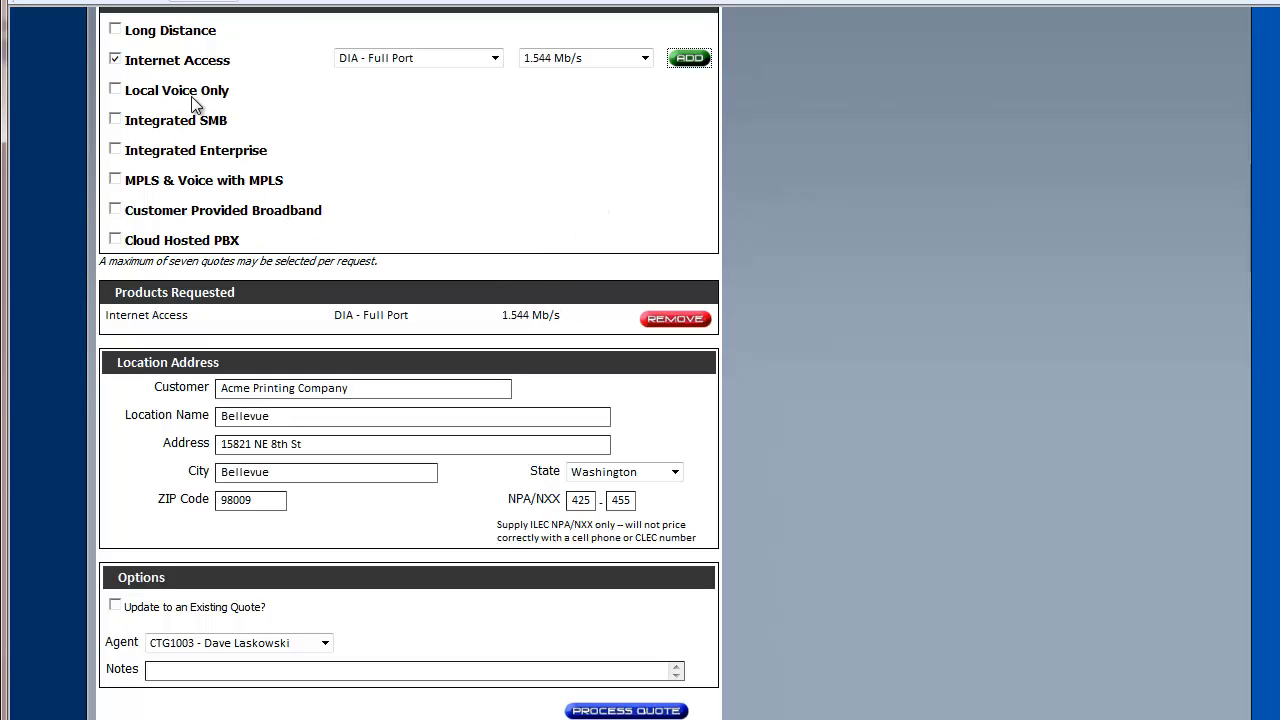
click(624, 710)
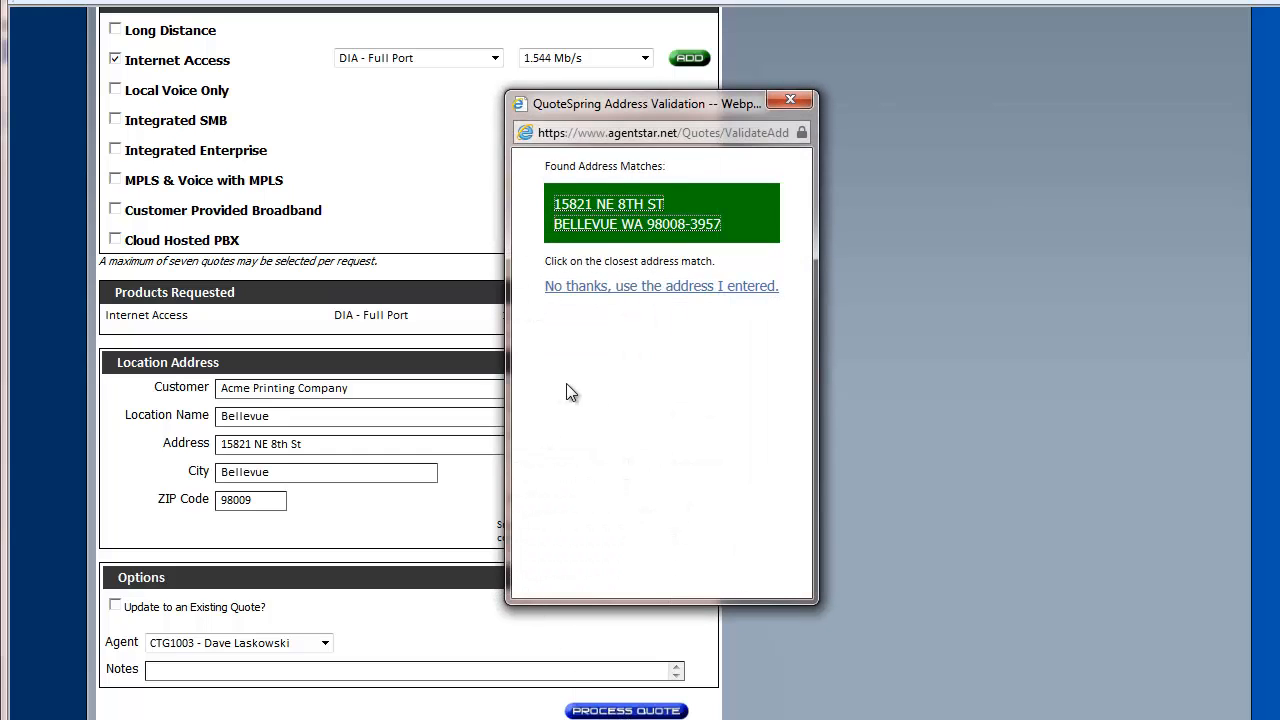
Accept the matching Bellevue address and review the DS1 DIA pricing from all six carriers
click(595, 222)
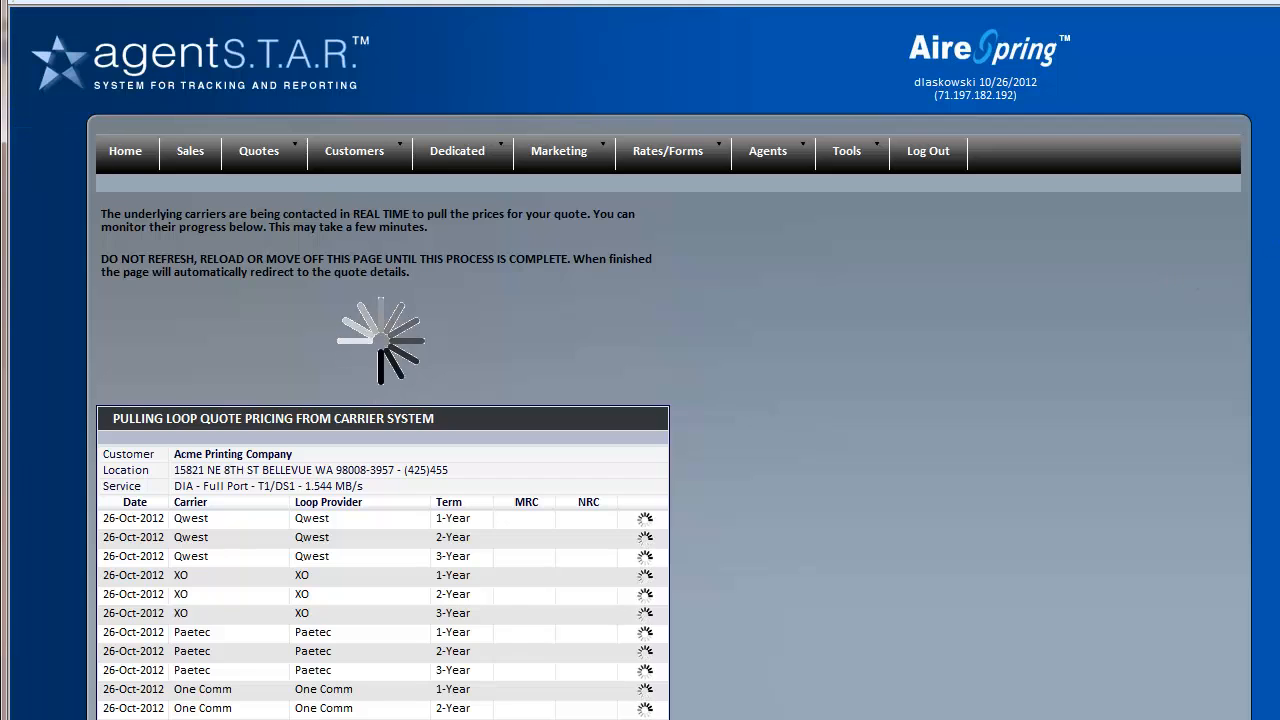
scroll(1264, 400, down, 3)
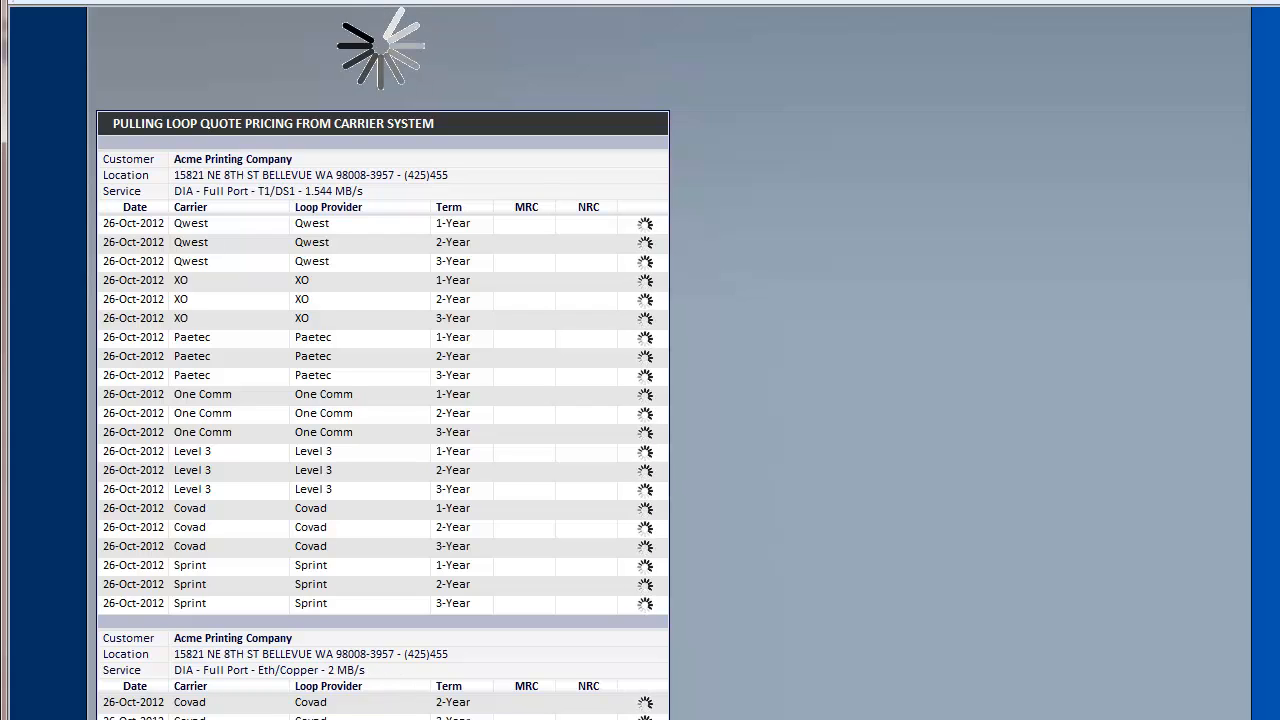
scroll(669, 400, down, 1)
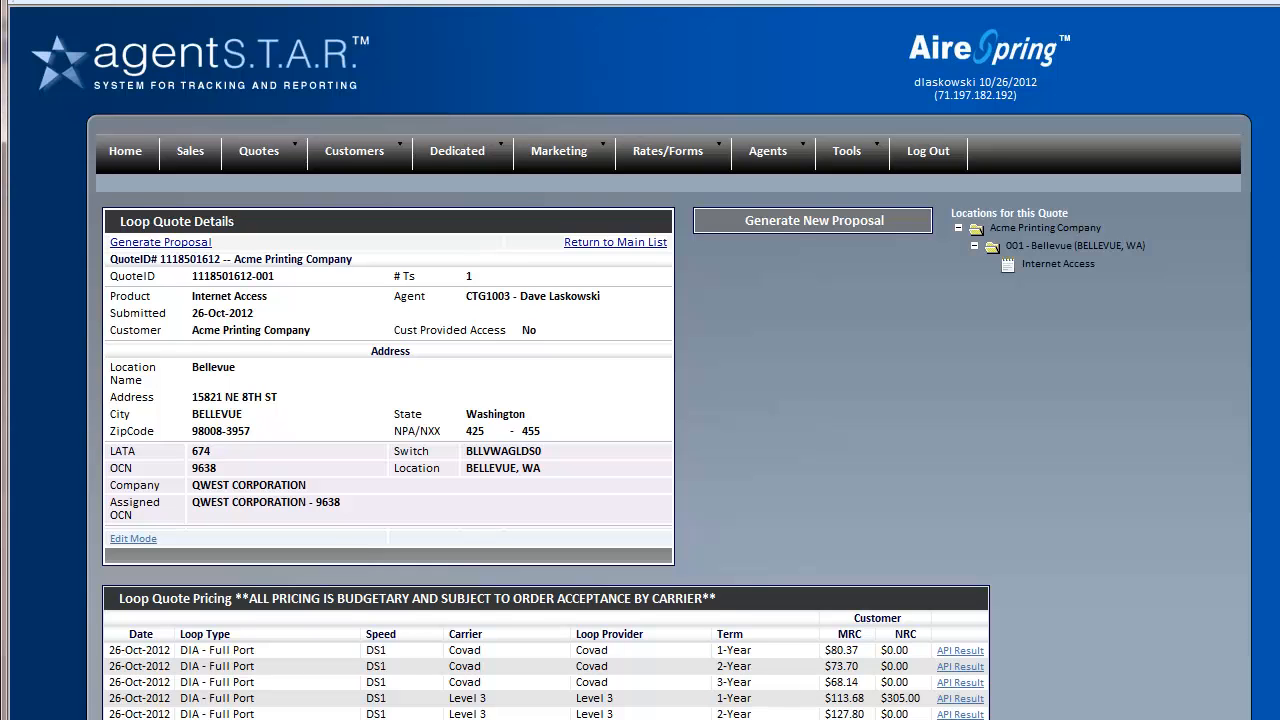
scroll(640, 400, down, 2)
scroll(1262, 472, down, 5)
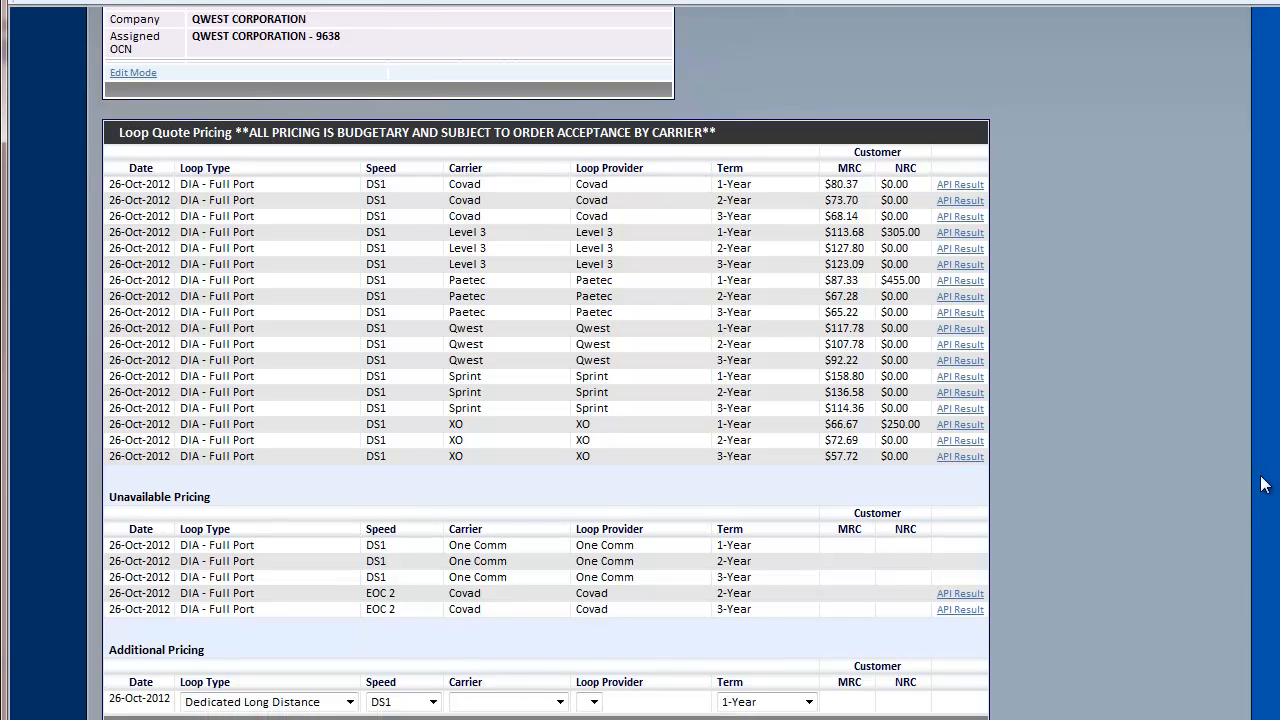
scroll(1262, 472, down, 3)
scroll(1262, 549, up, 6)
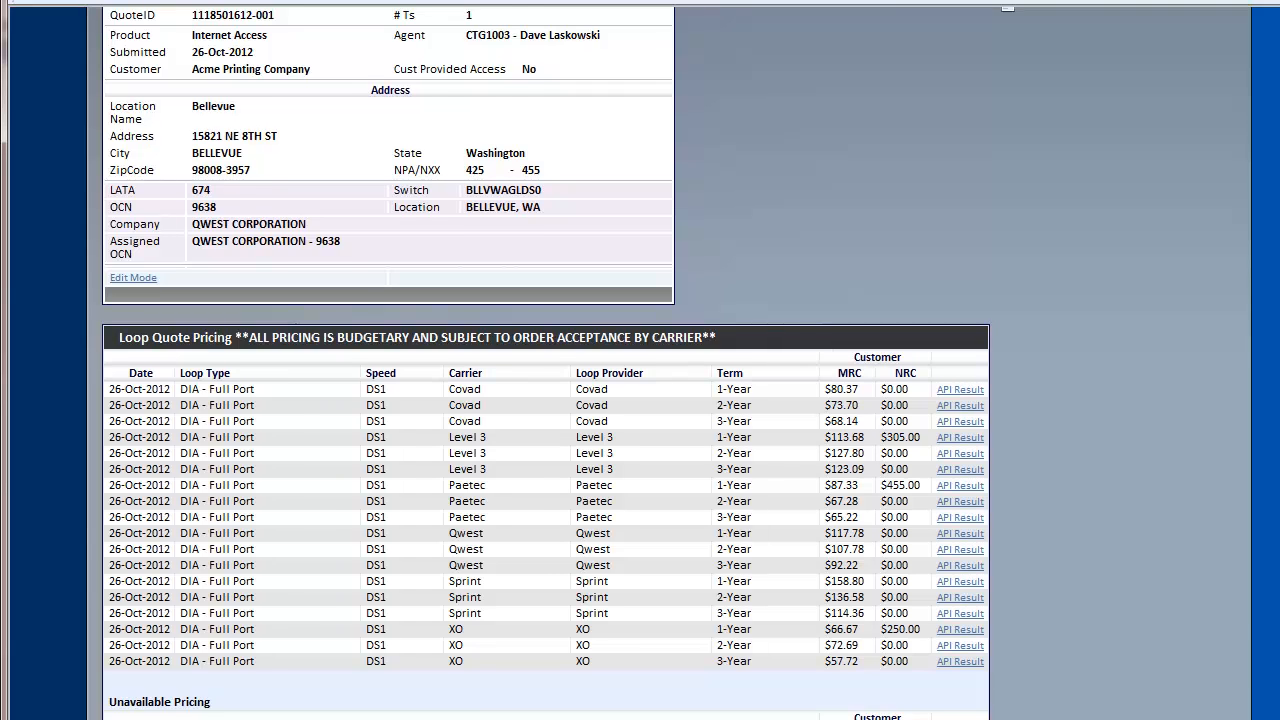
scroll(640, 360, down, 4)
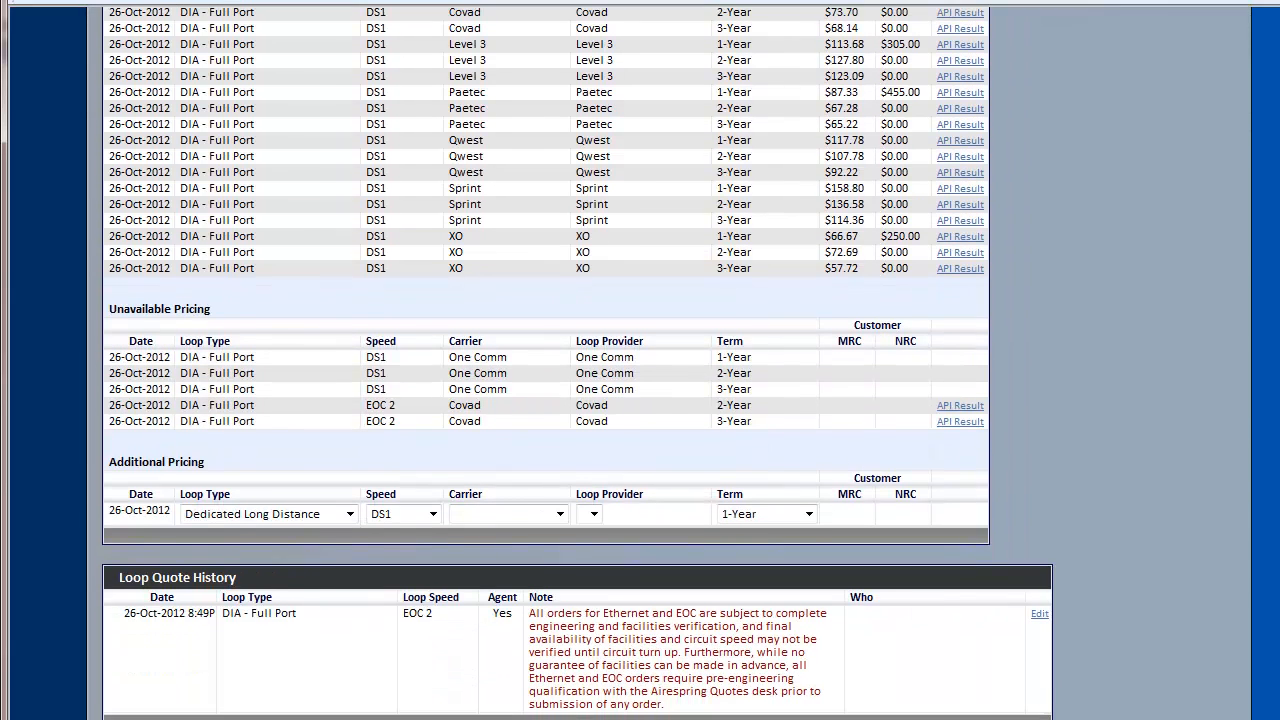
scroll(640, 360, down, 1)
scroll(640, 360, up, 7)
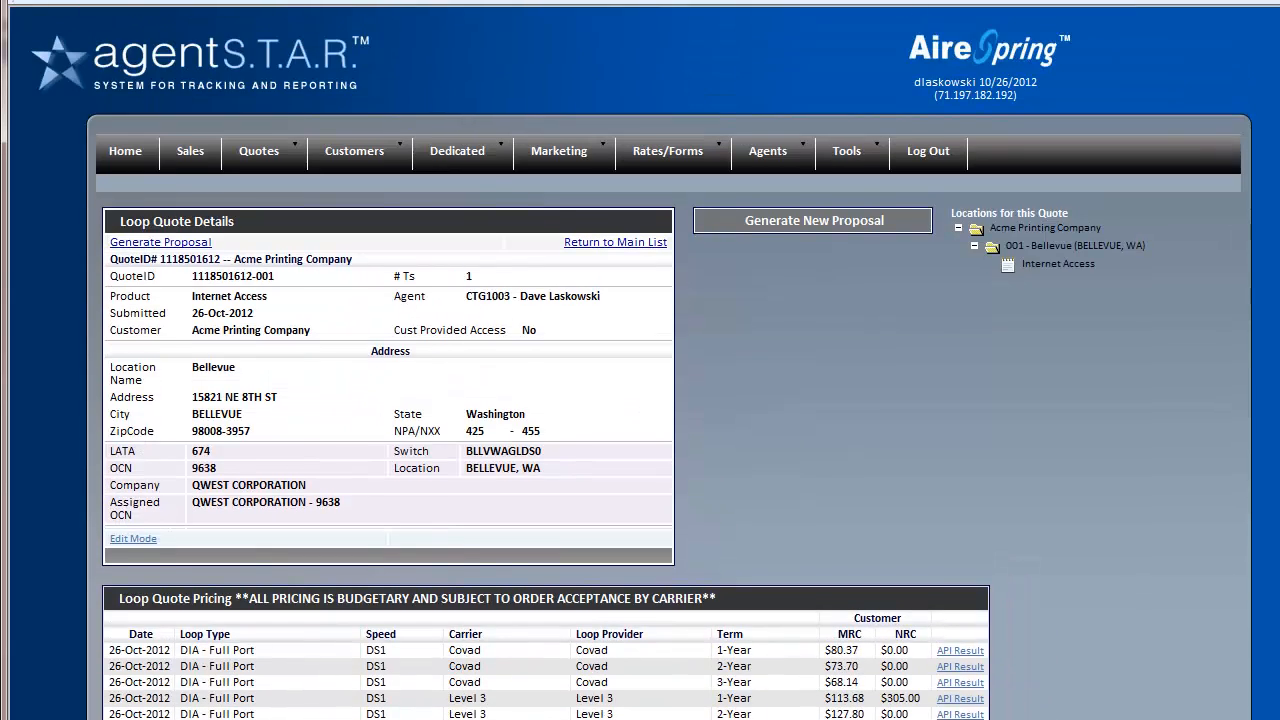
Start a new proposal showing only the 2-year pricing rows
click(763, 224)
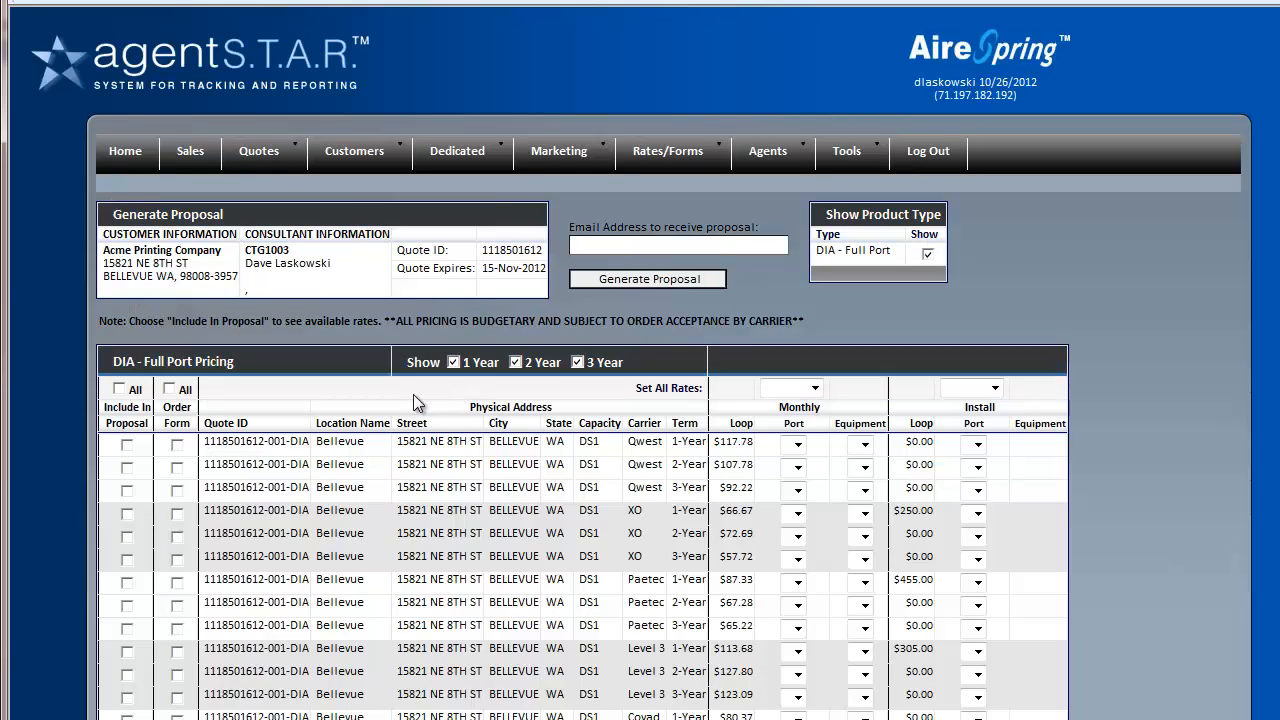
click(454, 363)
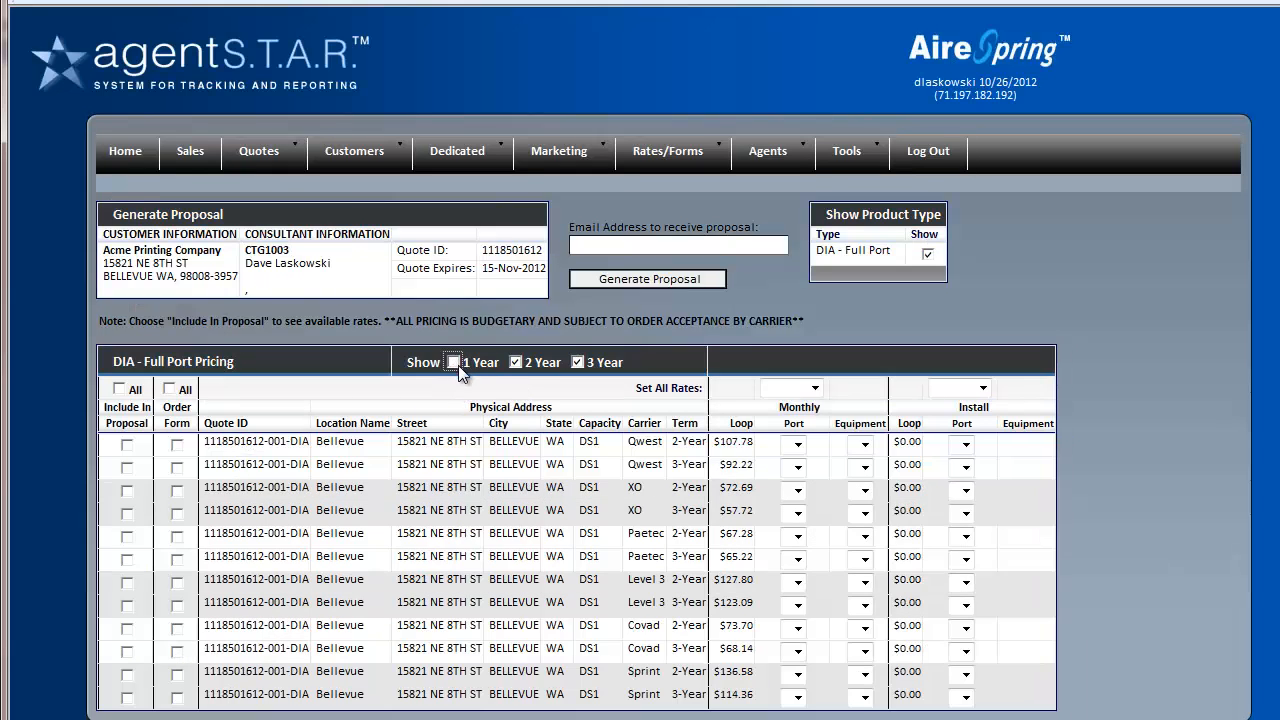
click(578, 365)
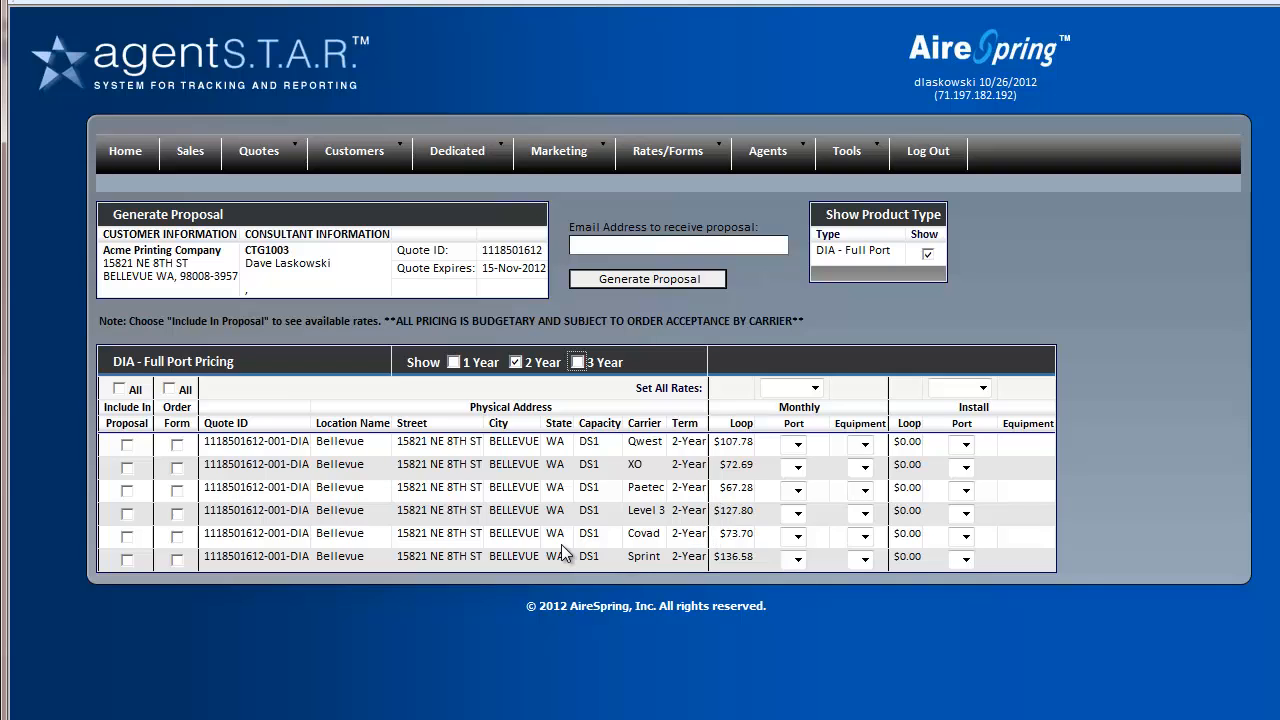
Include Paetec's 2-year rate in the proposal and order form with no equipment
click(798, 492)
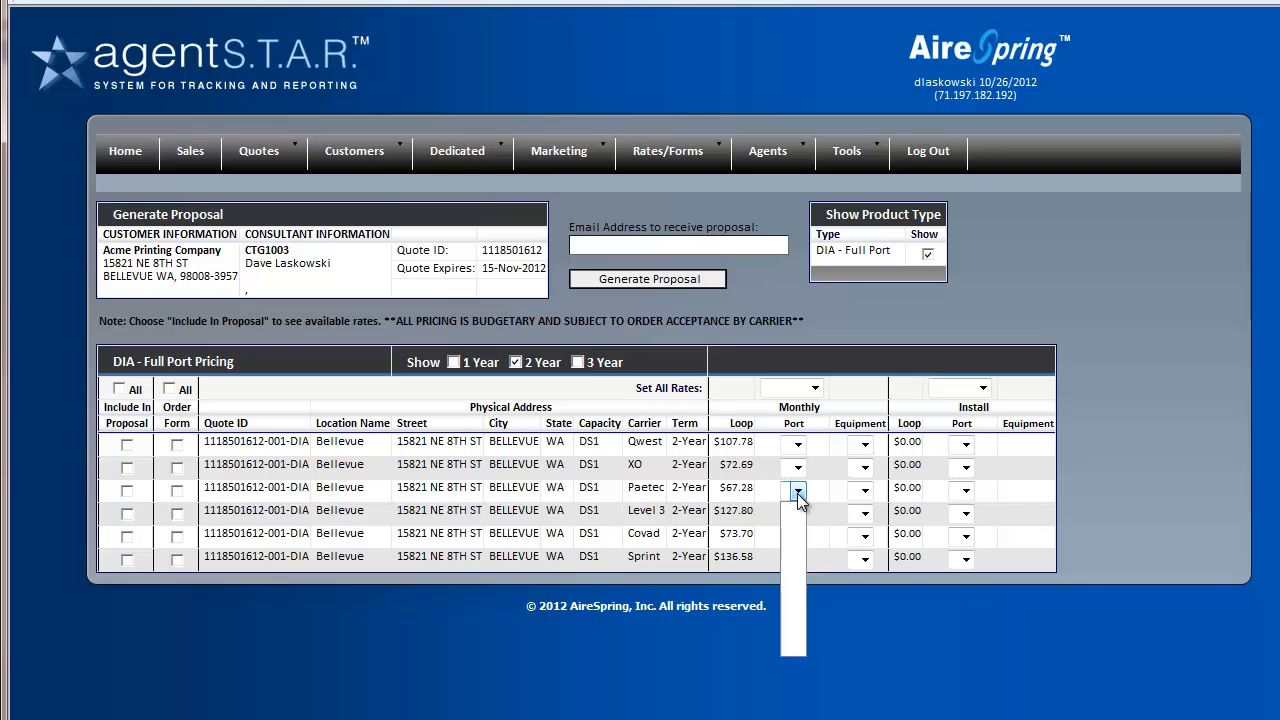
click(798, 492)
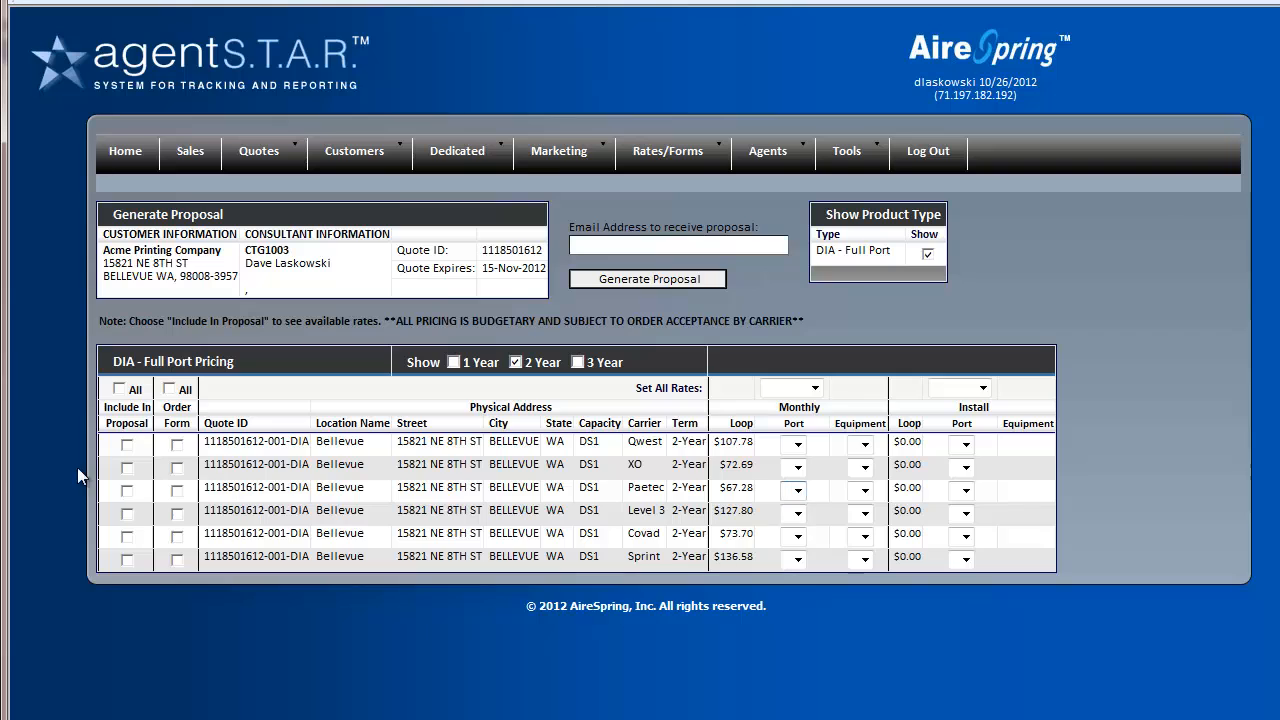
click(126, 491)
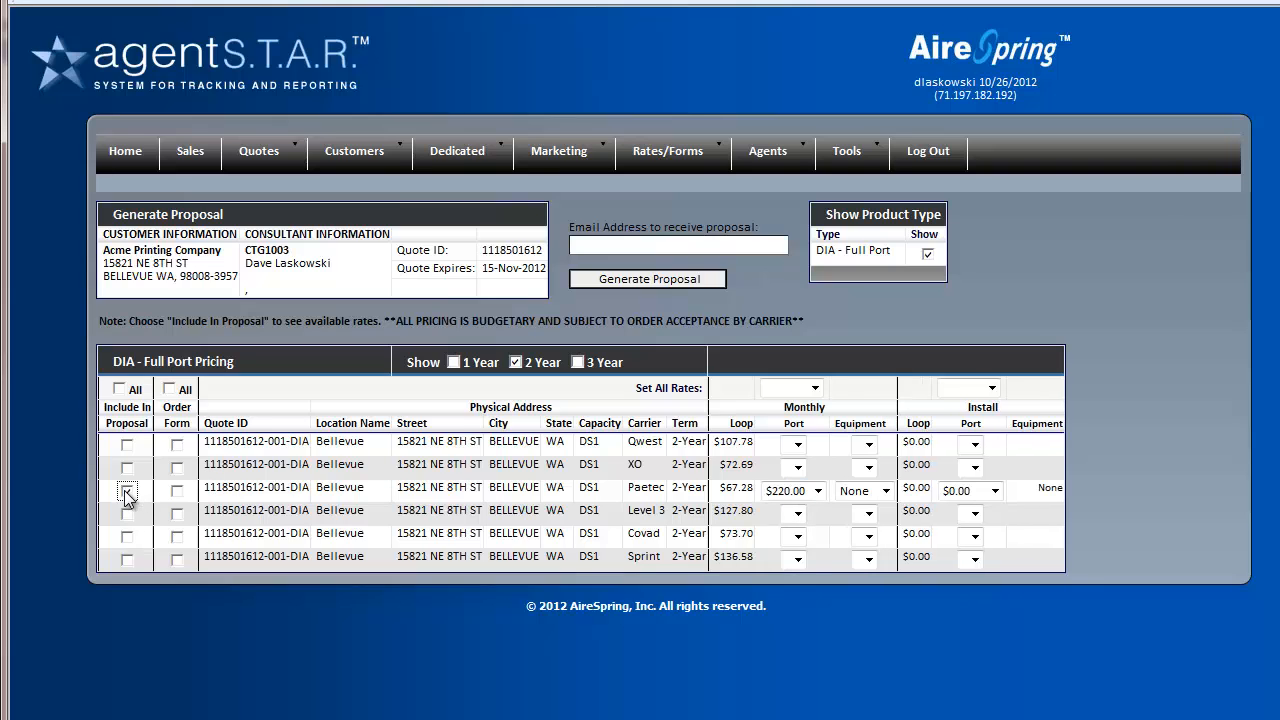
click(177, 493)
click(885, 491)
click(879, 504)
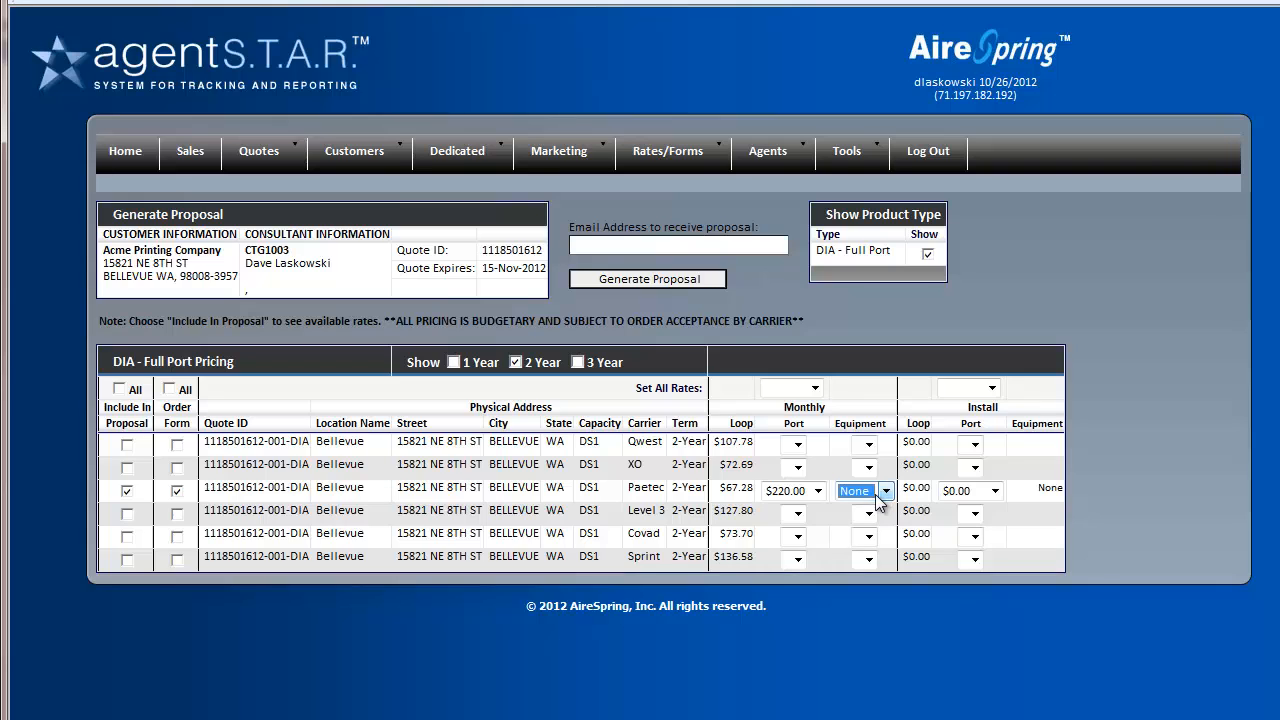
click(817, 491)
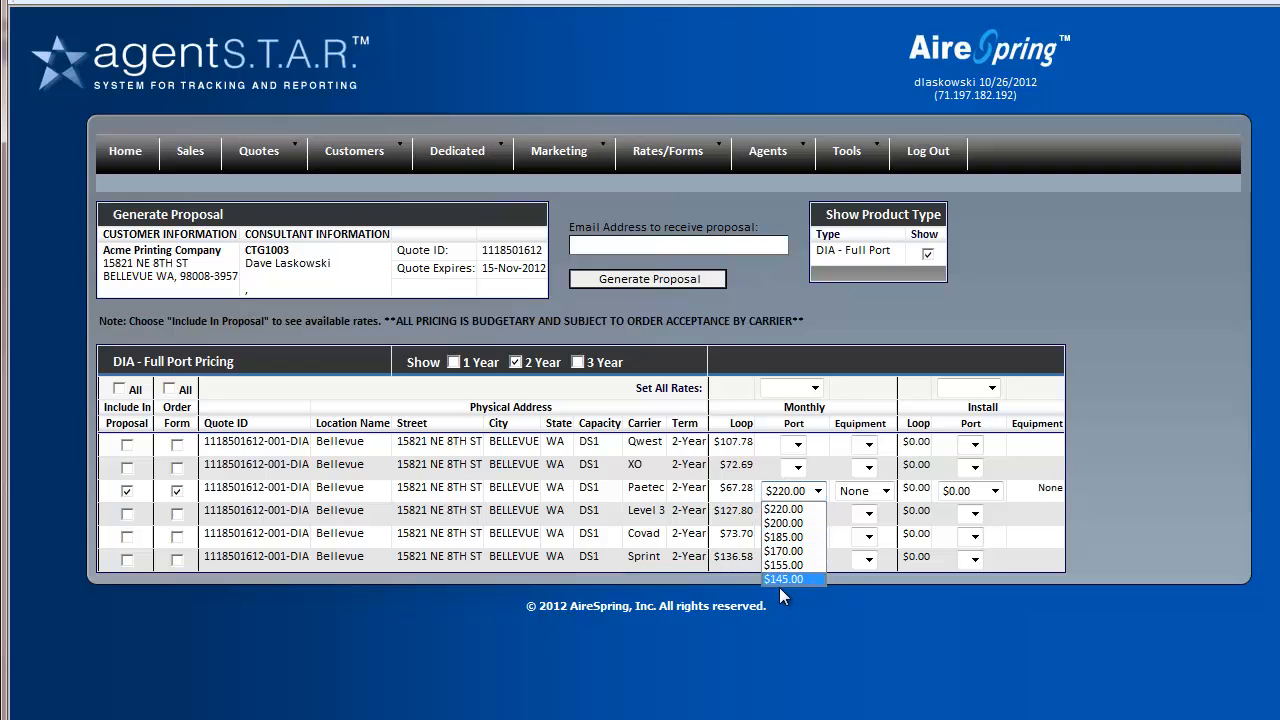
Keep Paetec's port at $220.00 and set its monthly equipment to $35.00
click(780, 510)
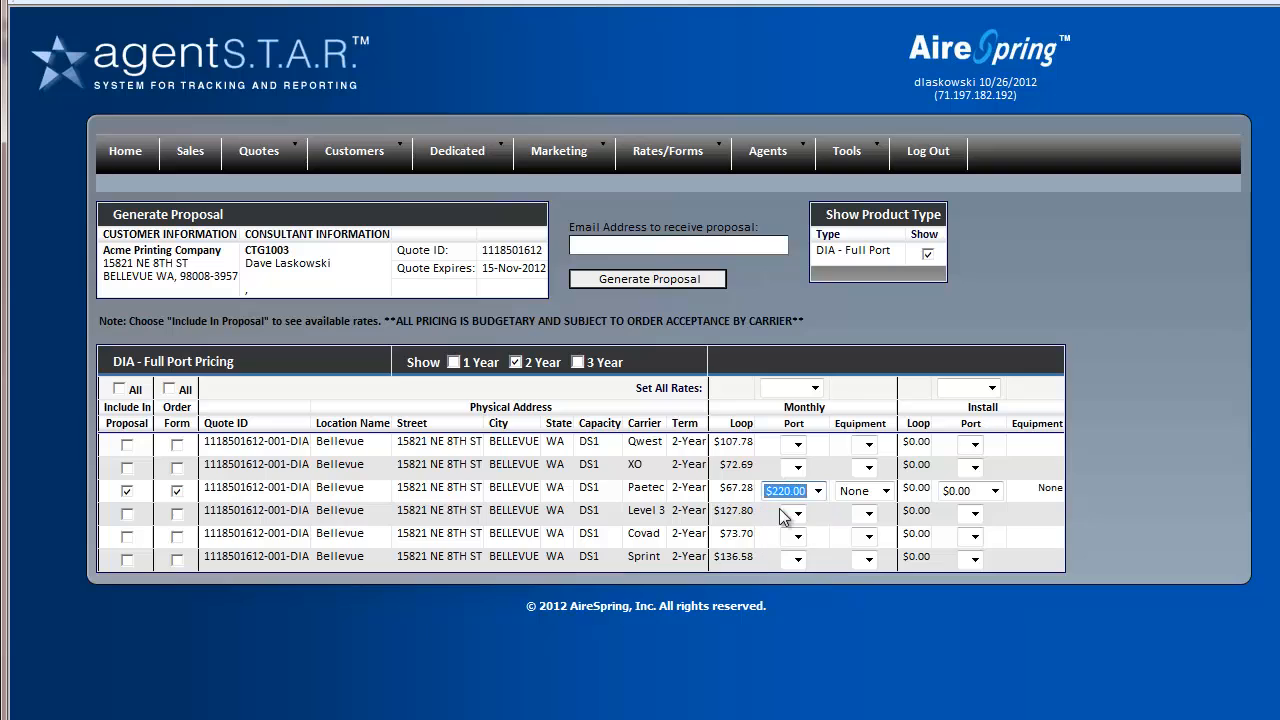
drag(722, 487, 753, 484)
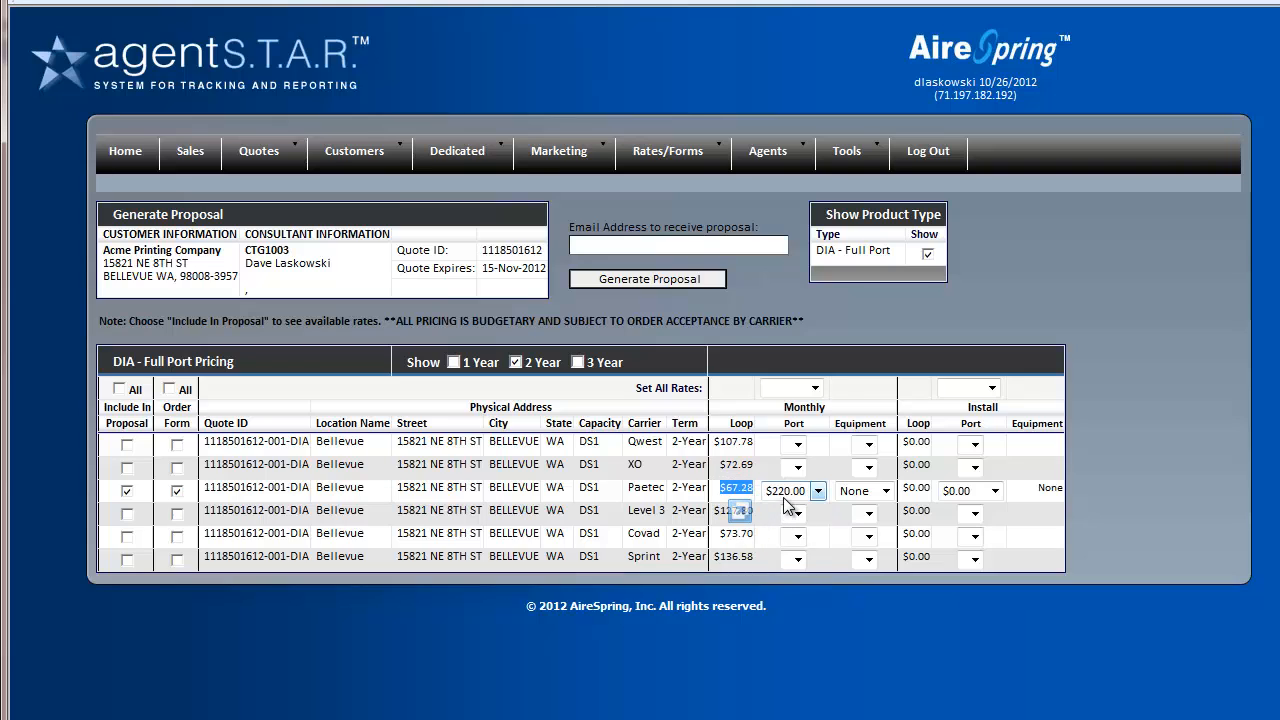
click(790, 492)
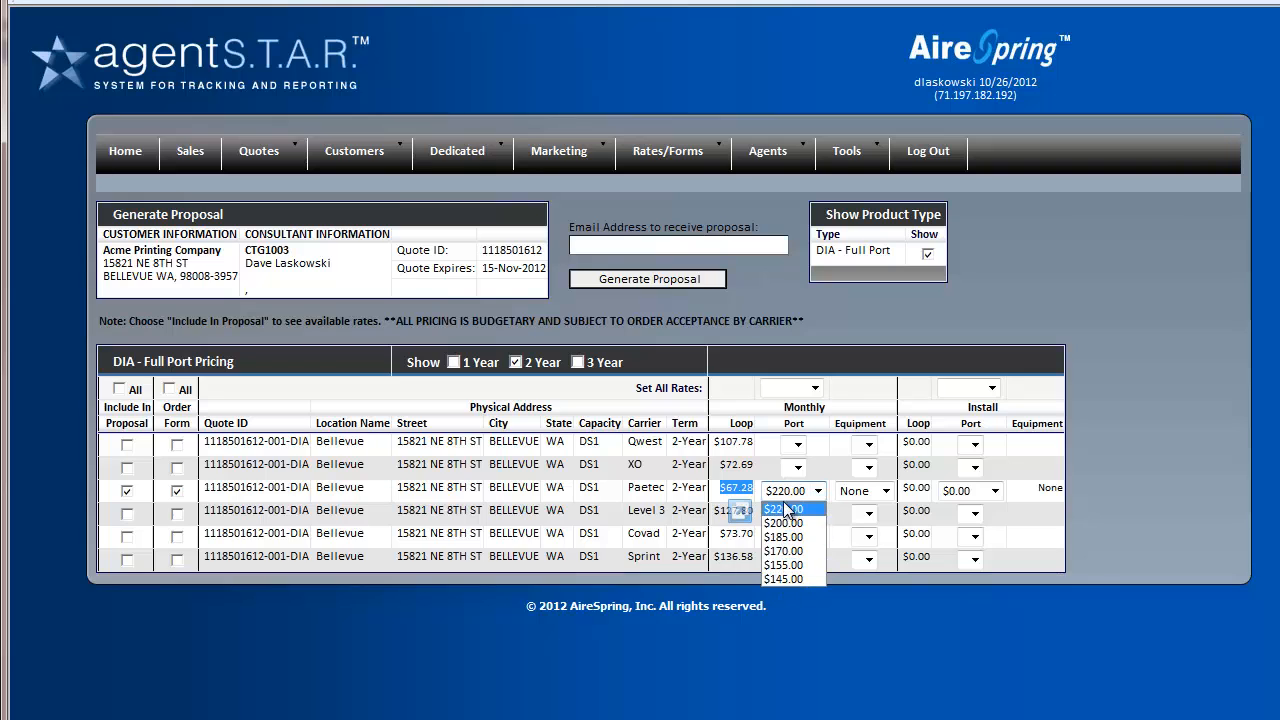
click(790, 510)
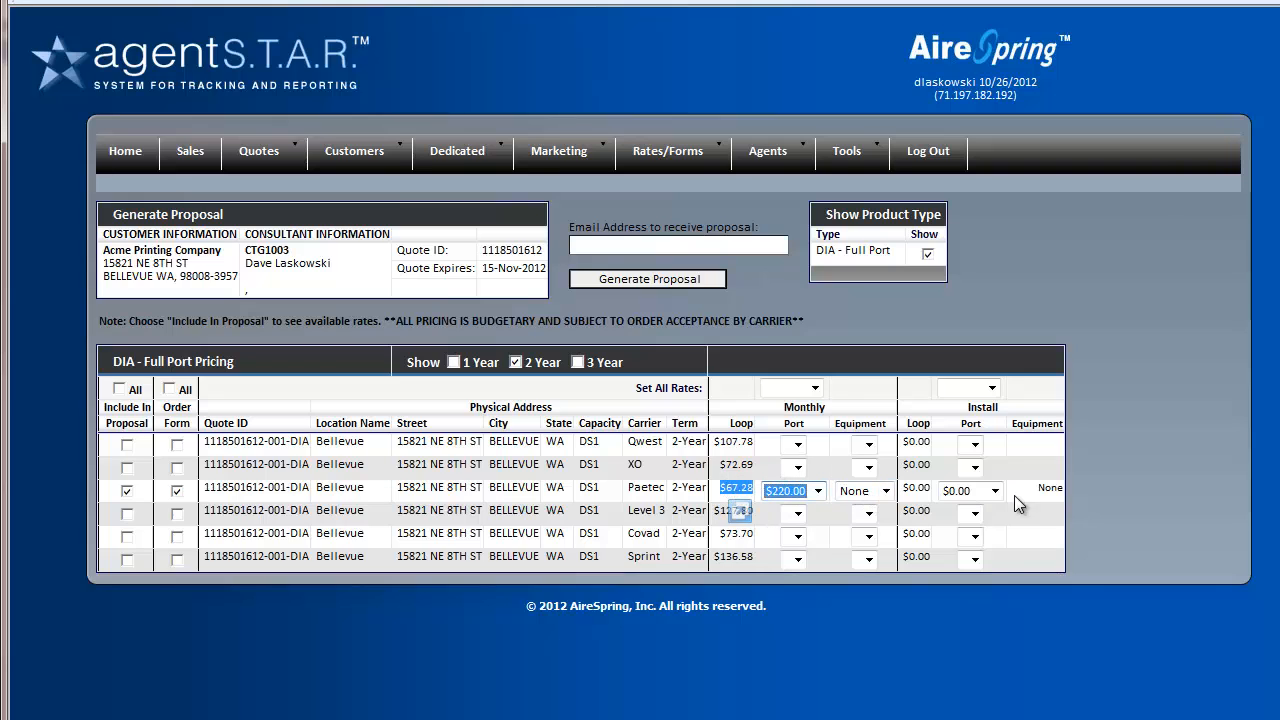
click(995, 490)
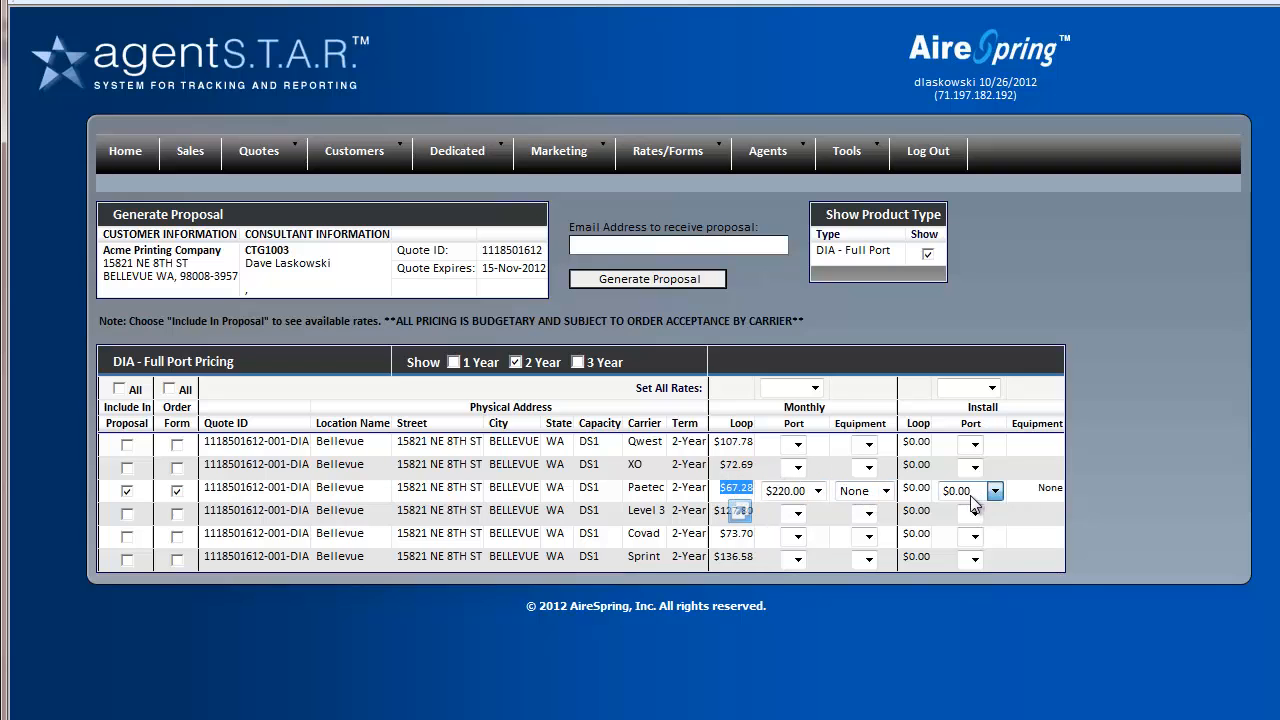
click(882, 492)
click(854, 522)
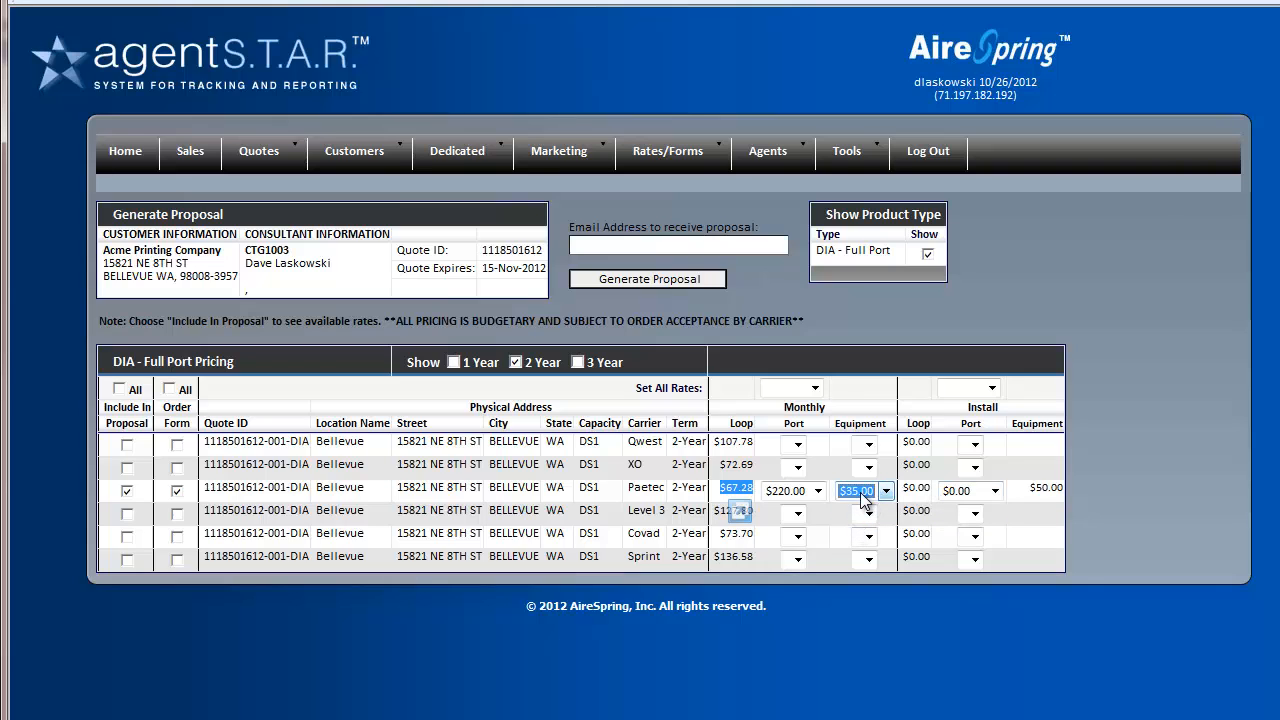
click(862, 494)
click(852, 509)
click(860, 491)
click(856, 522)
Include Qwest in the proposal with $35.00 equipment, and remove Paetec from the order form
click(127, 446)
click(177, 491)
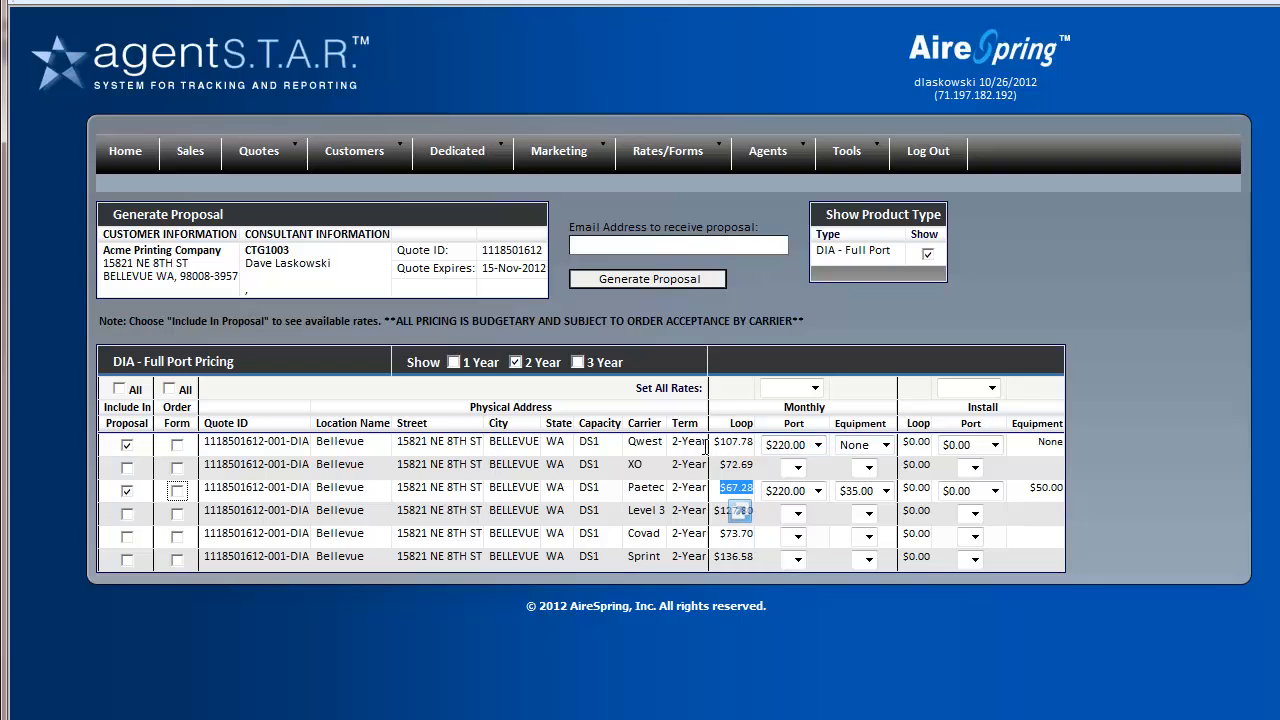
click(860, 446)
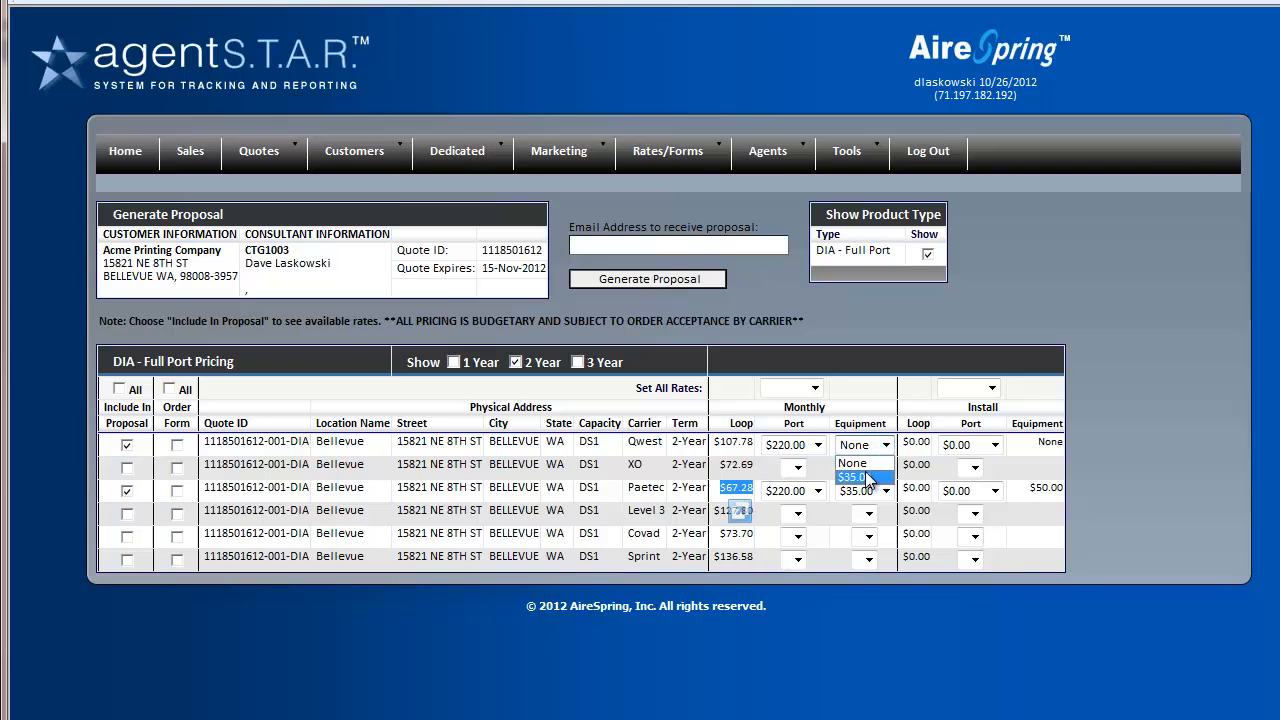
click(866, 478)
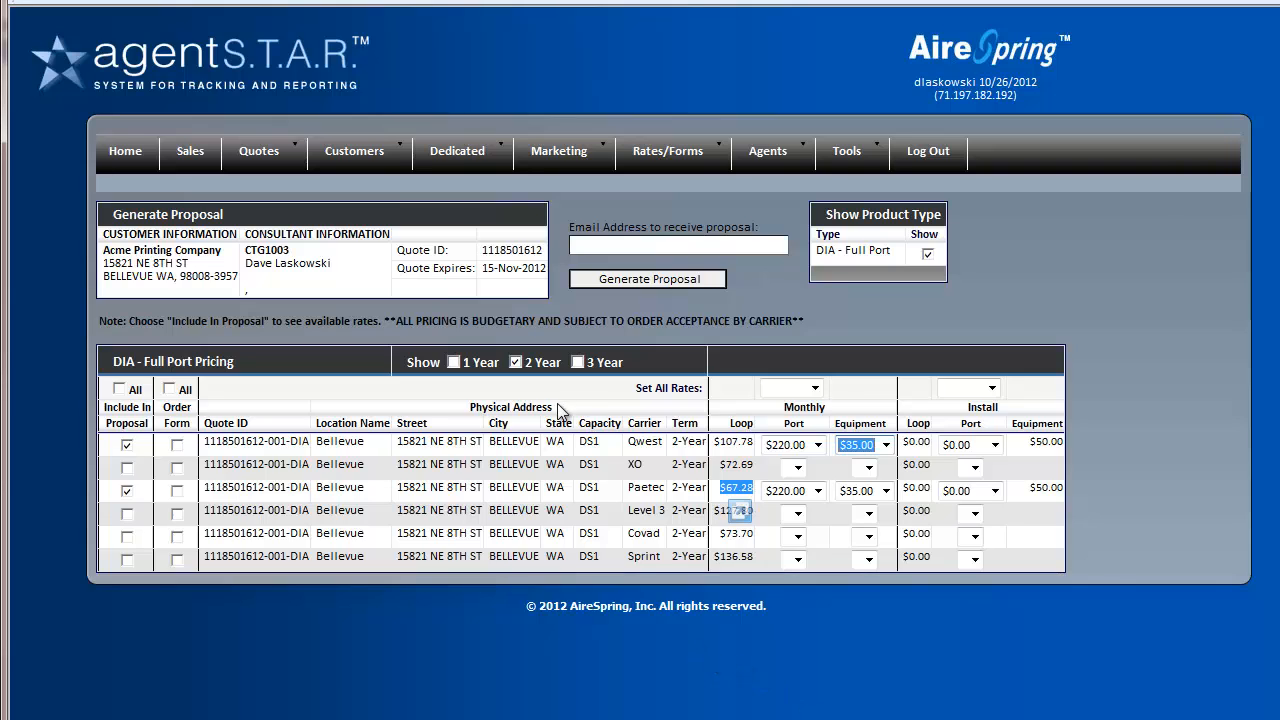
Generate the proposal and email it to the consultant's email address
click(610, 243)
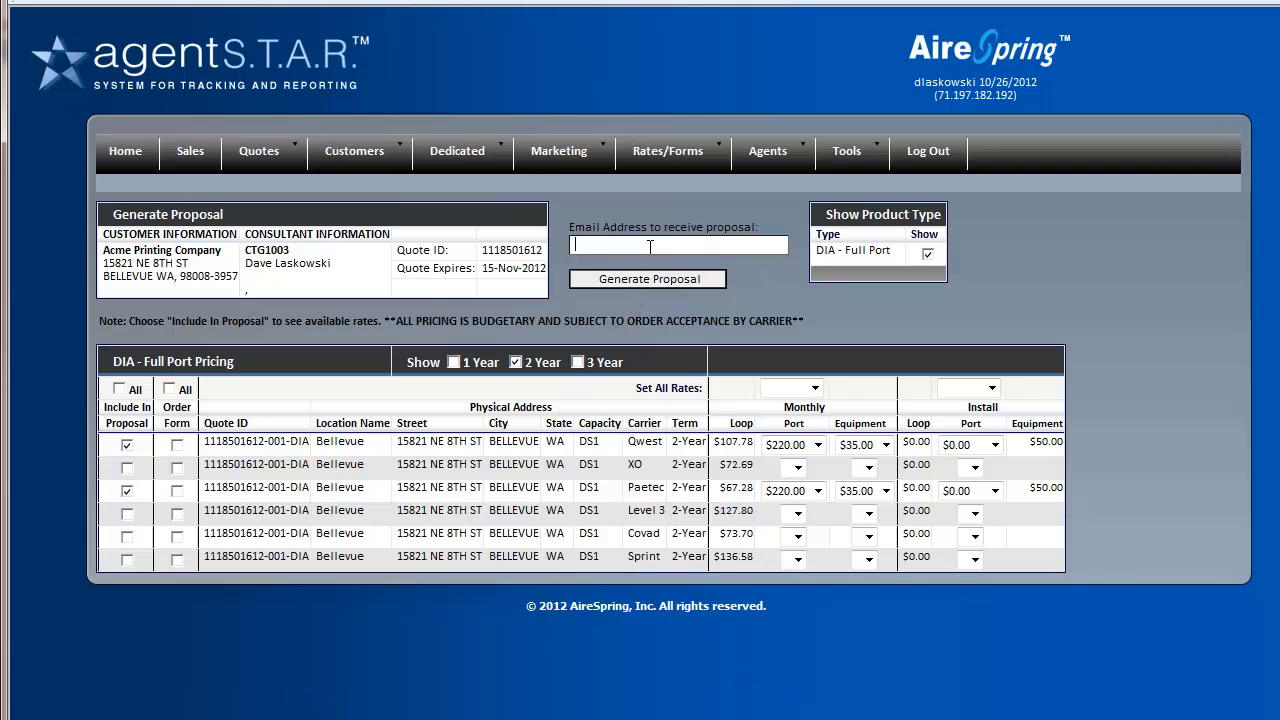
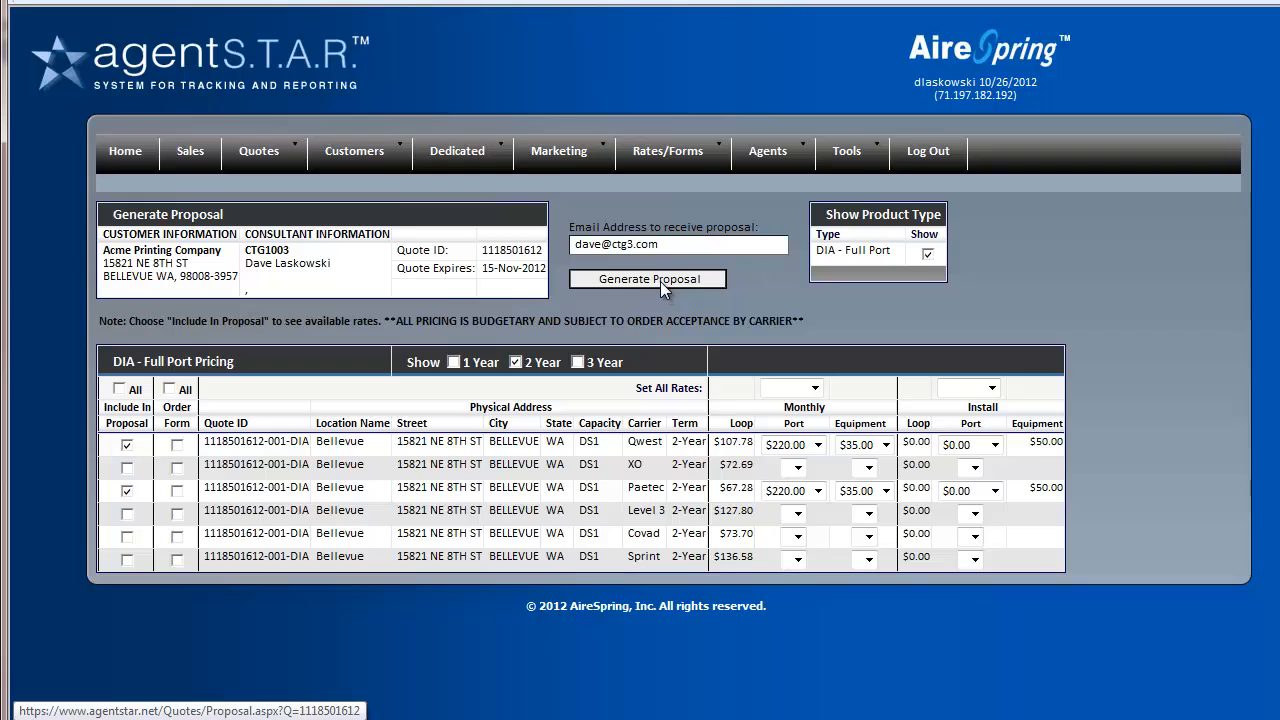
click(660, 281)
click(656, 282)
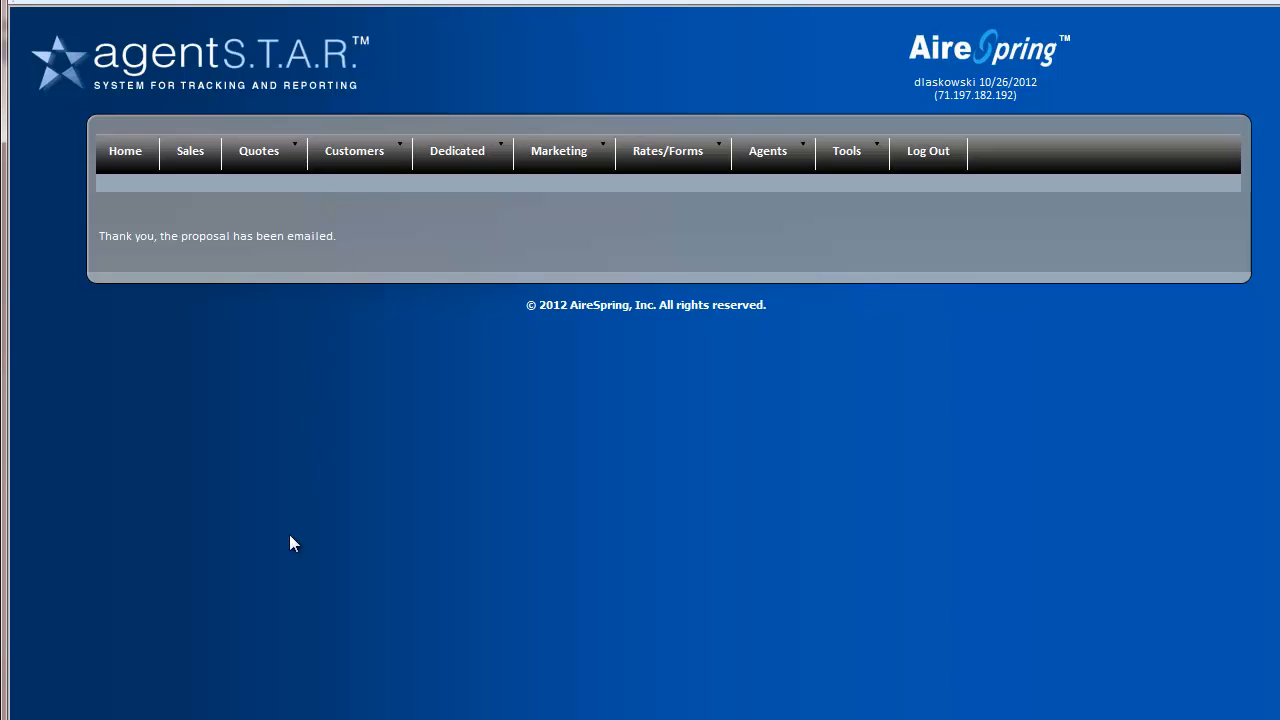
Open the saved proposal report for the Acme Printing Company quote from View Quotes
mouse_move(273, 149)
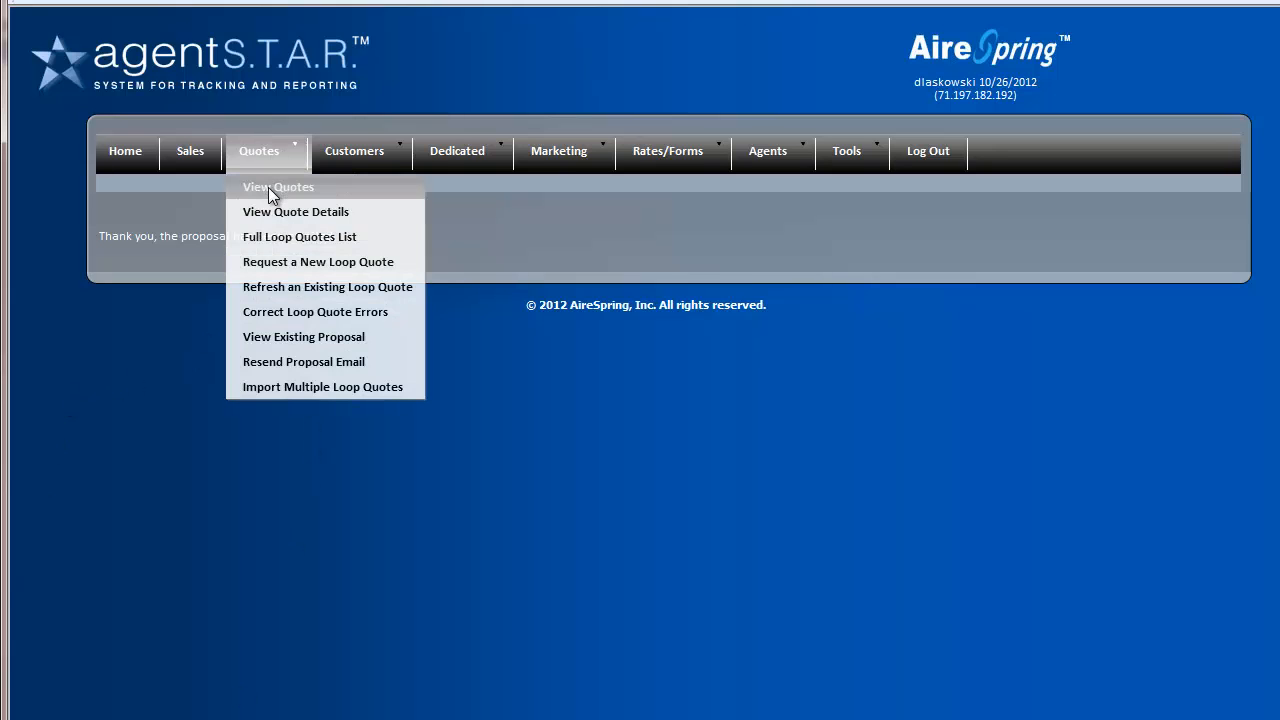
click(268, 190)
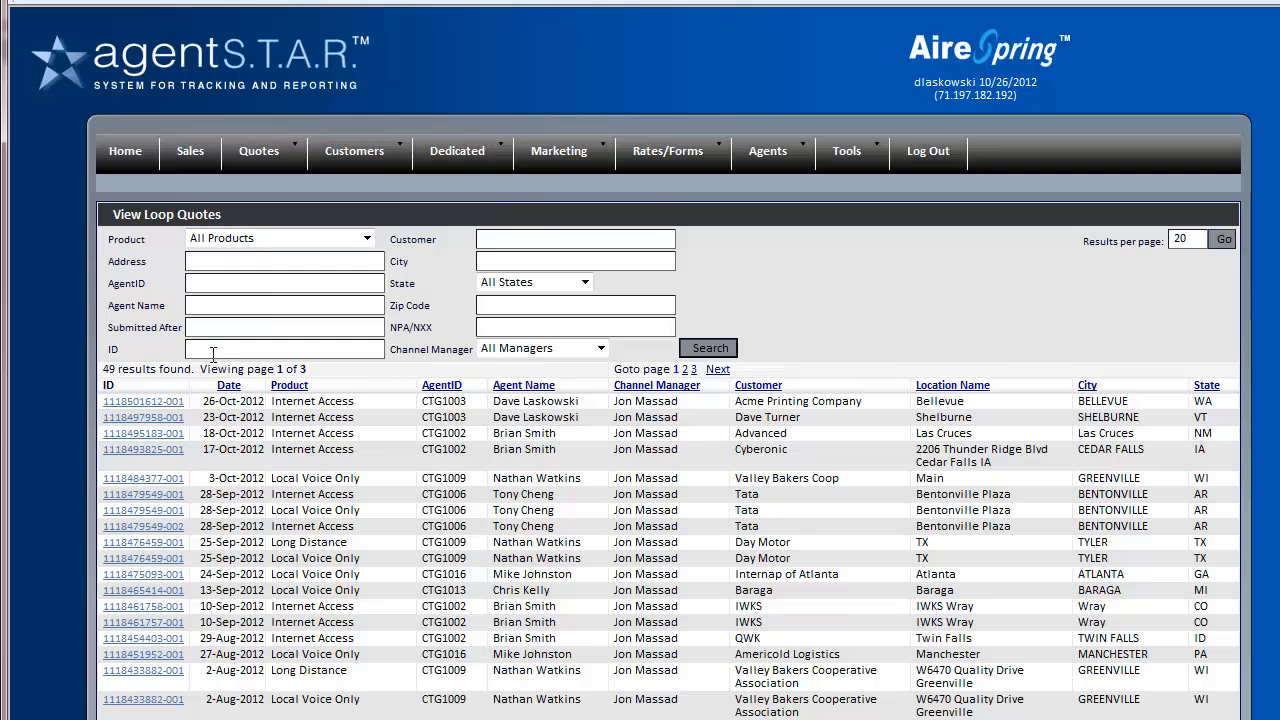
click(128, 403)
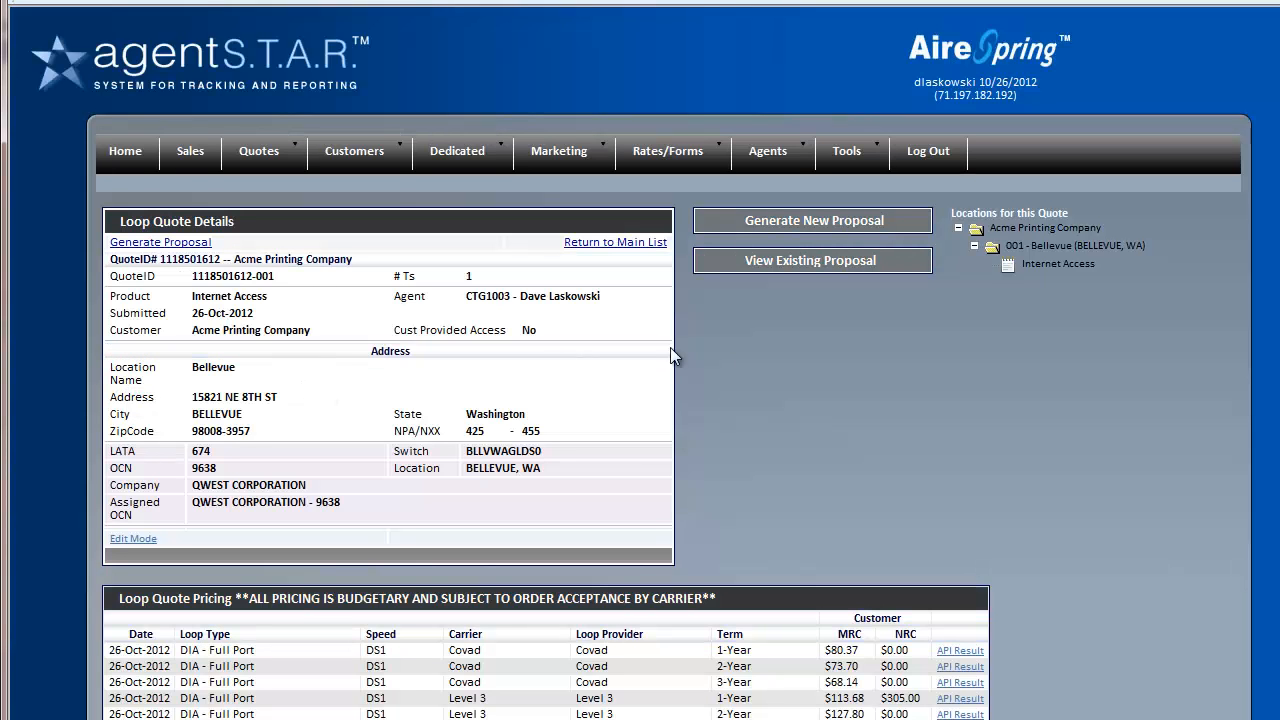
click(791, 268)
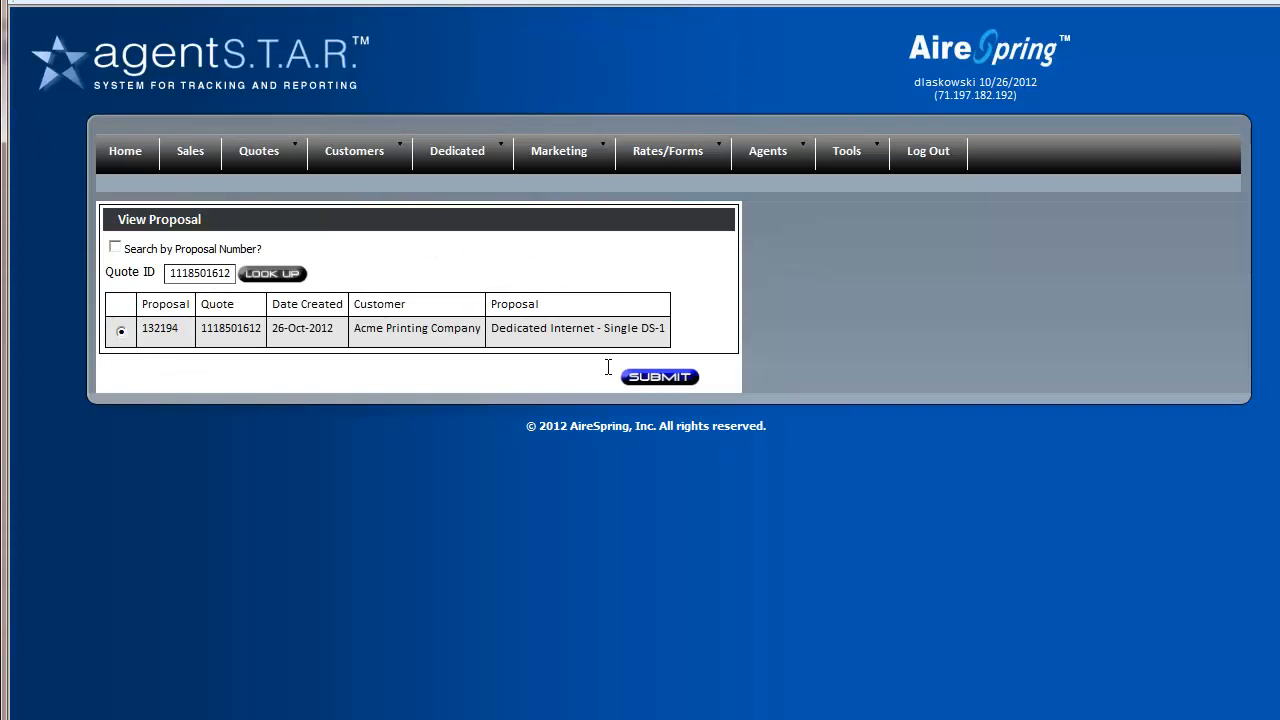
click(677, 388)
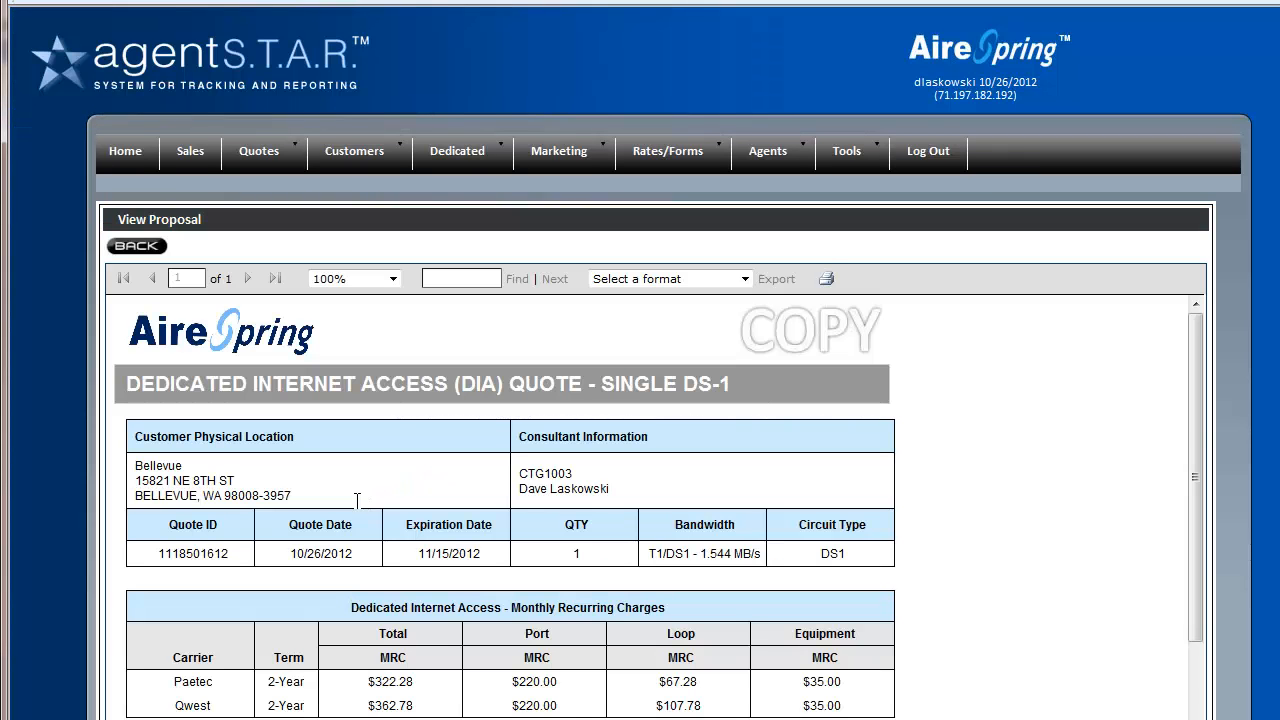
Review the Paetec $322.28 and Qwest $362.78 total monthly charges in the report
scroll(360, 509, down, 3)
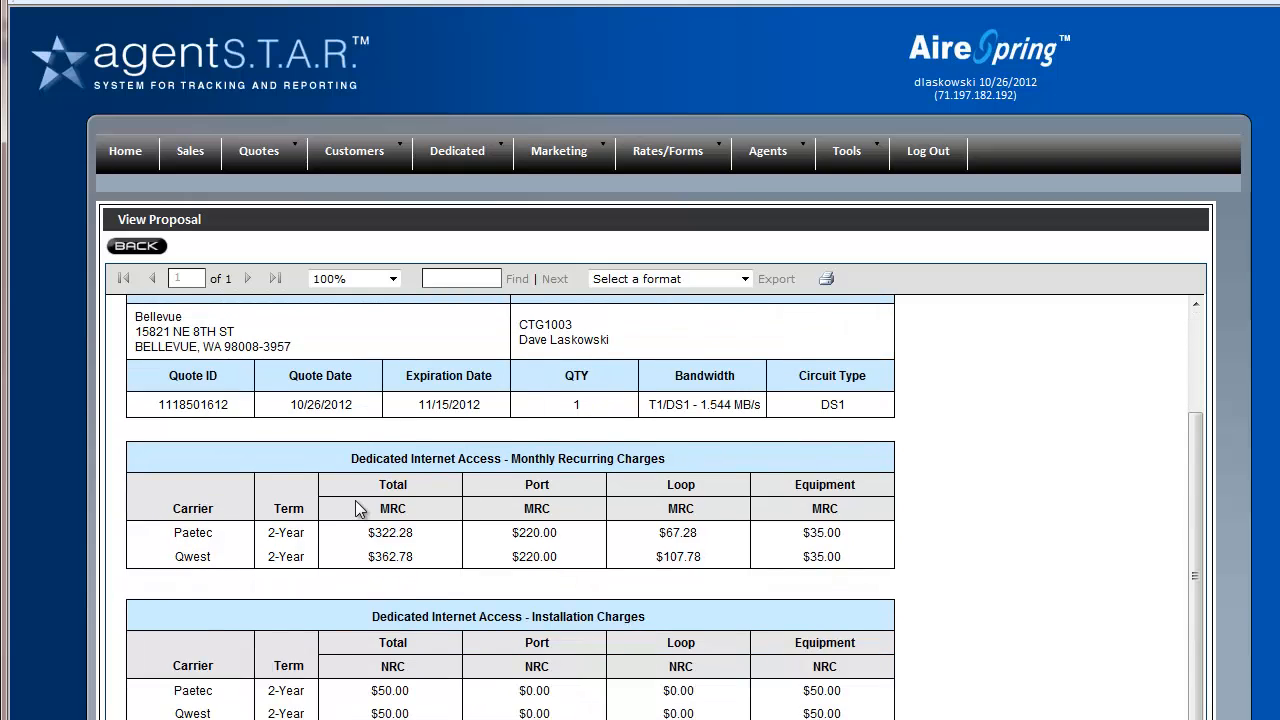
scroll(360, 509, down, 1)
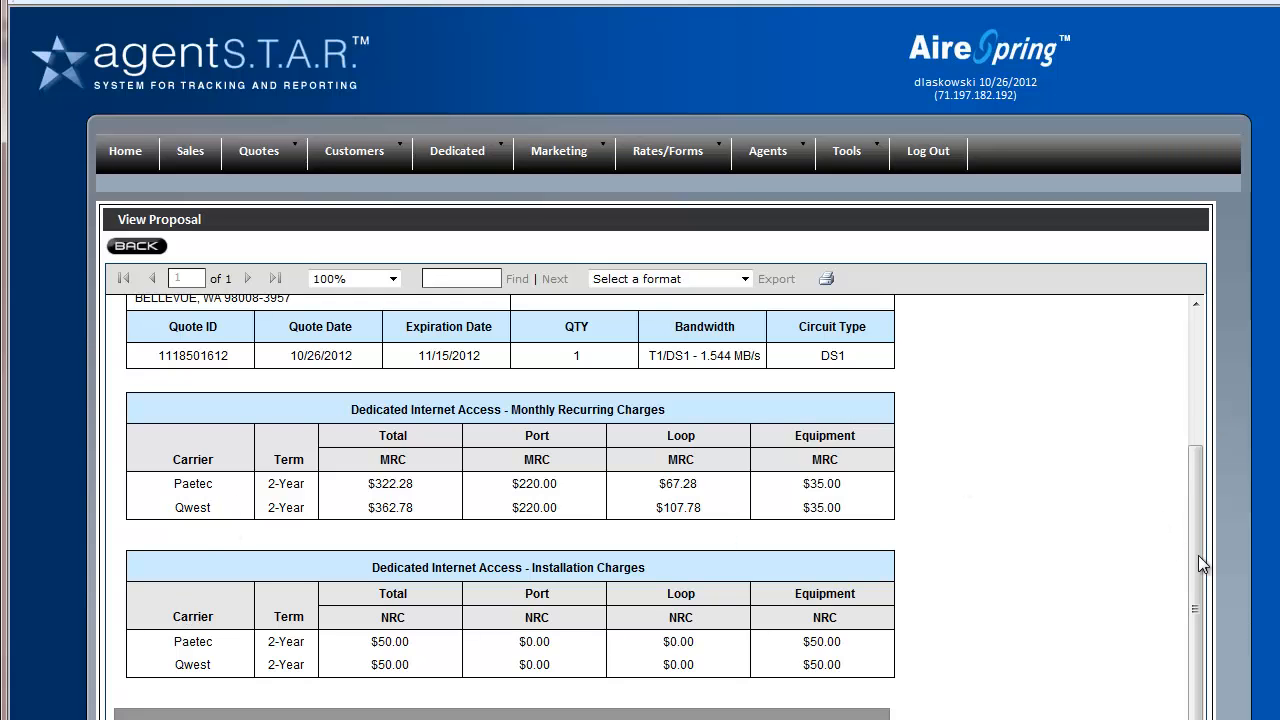
scroll(1195, 592, up, 4)
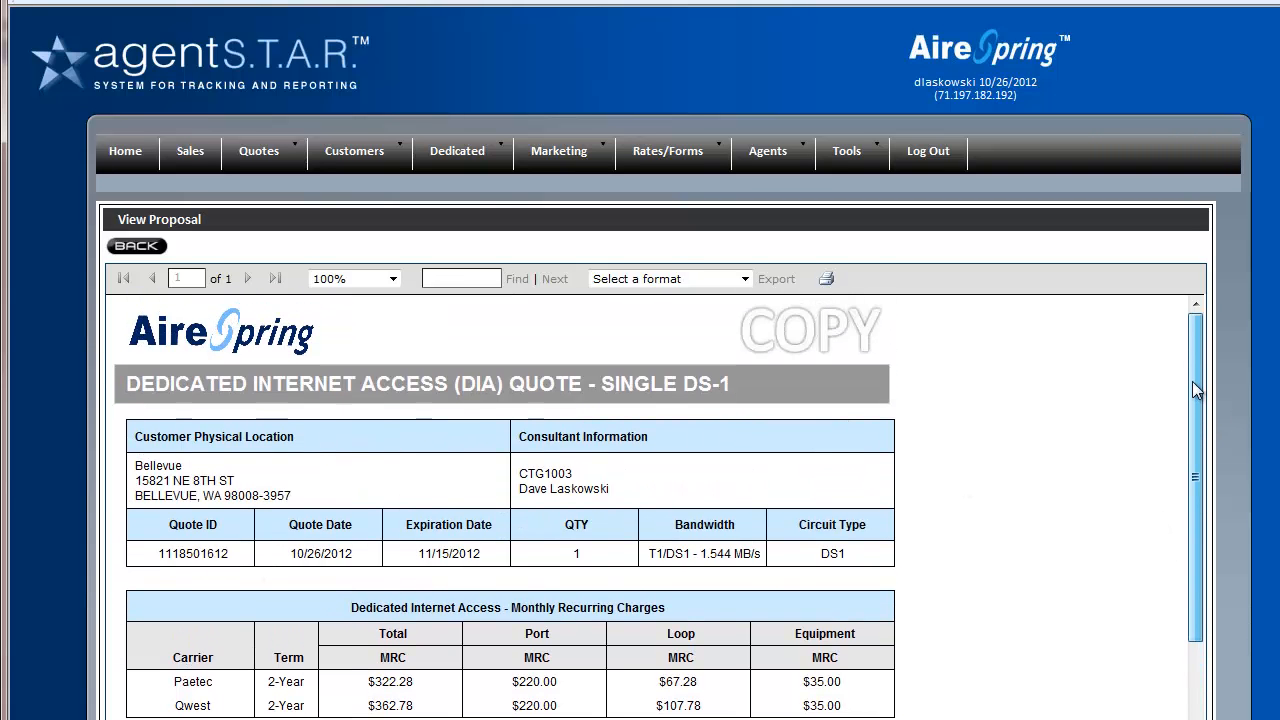
scroll(1194, 417, down, 4)
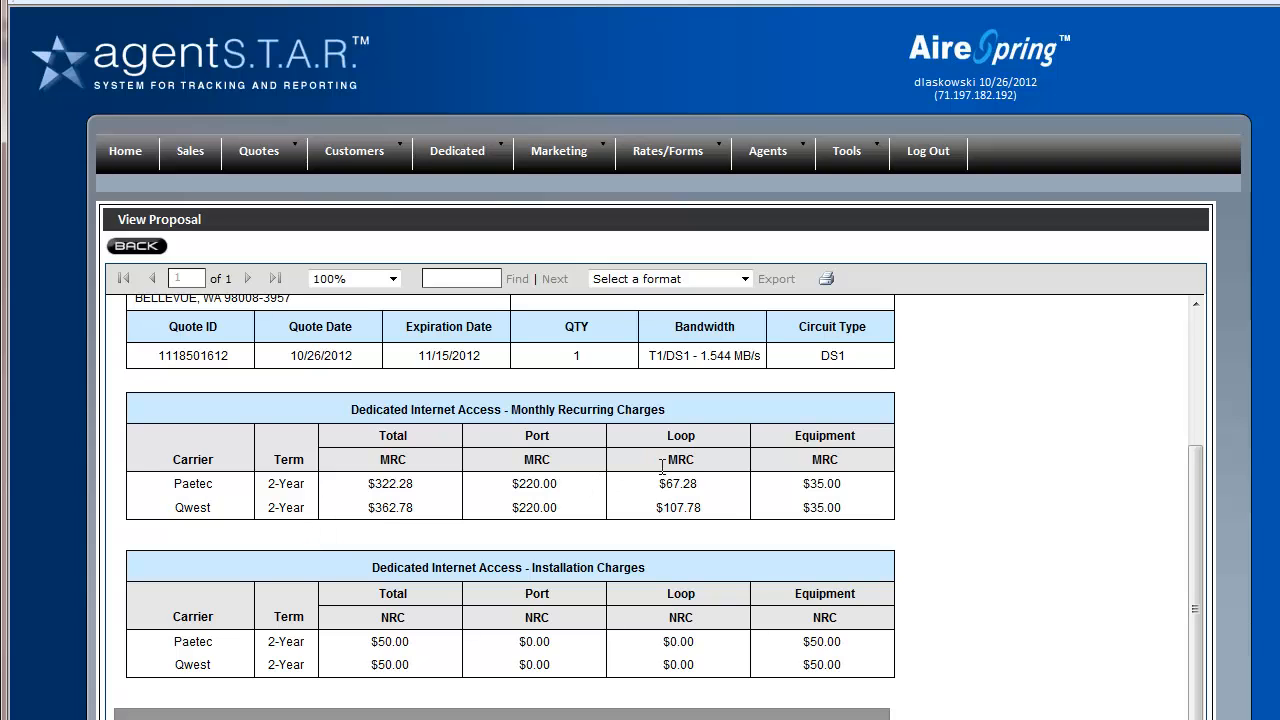
drag(427, 483, 348, 483)
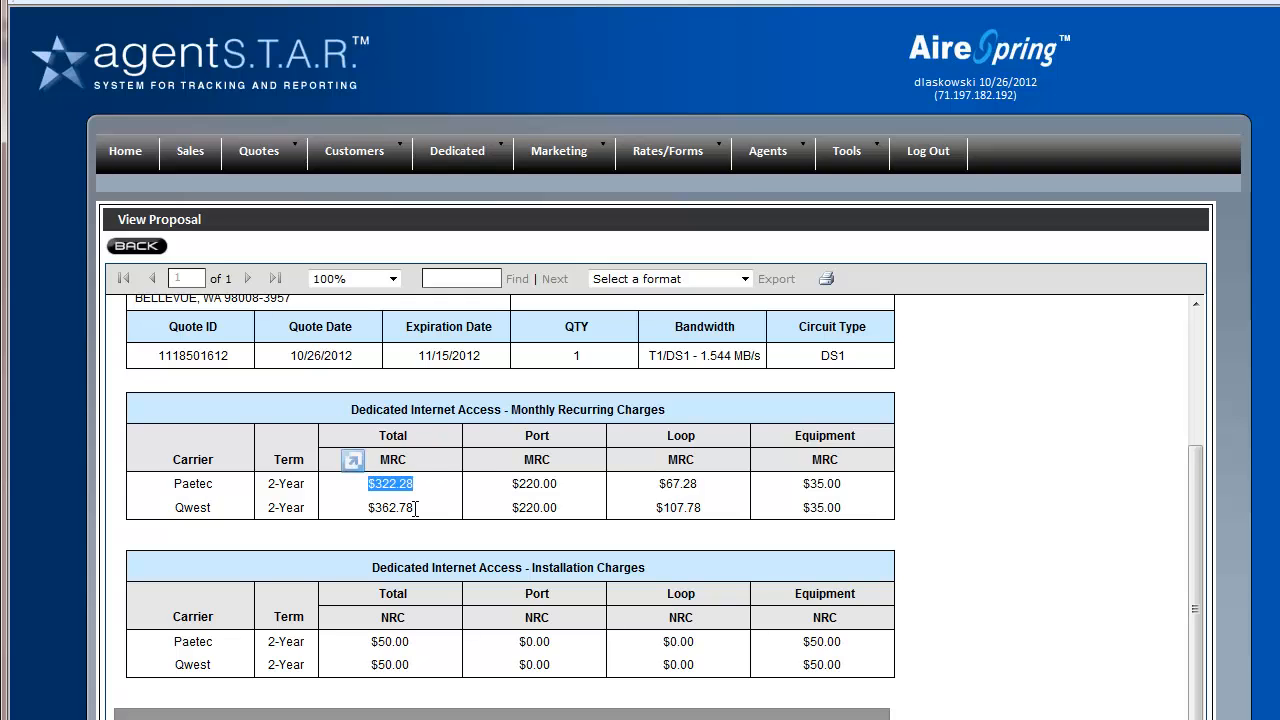
drag(437, 510, 352, 508)
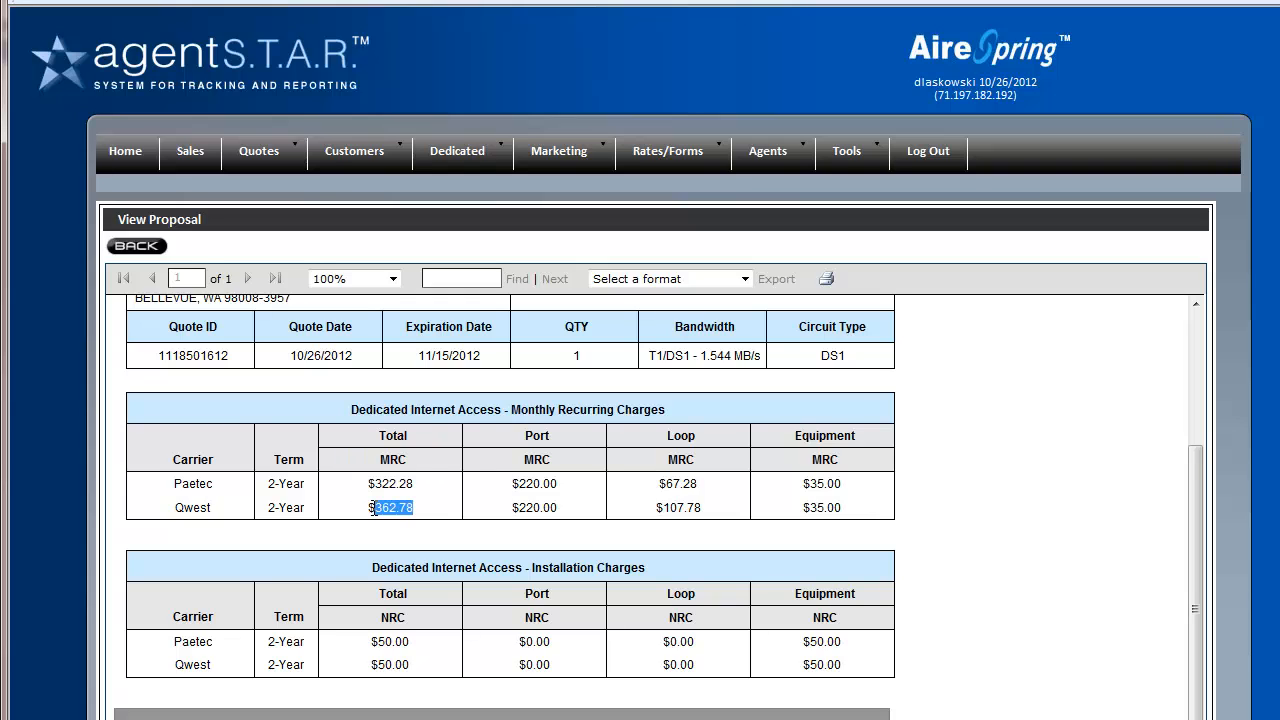
click(217, 483)
drag(217, 483, 145, 490)
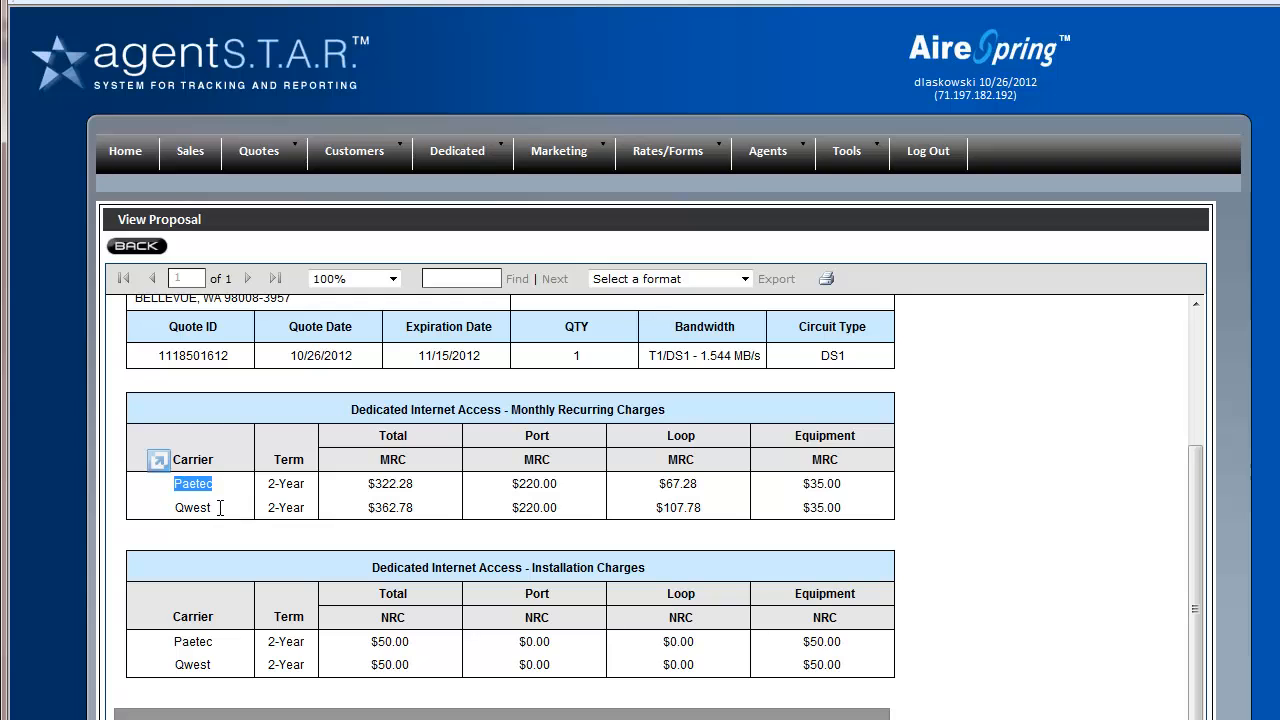
drag(219, 508, 160, 509)
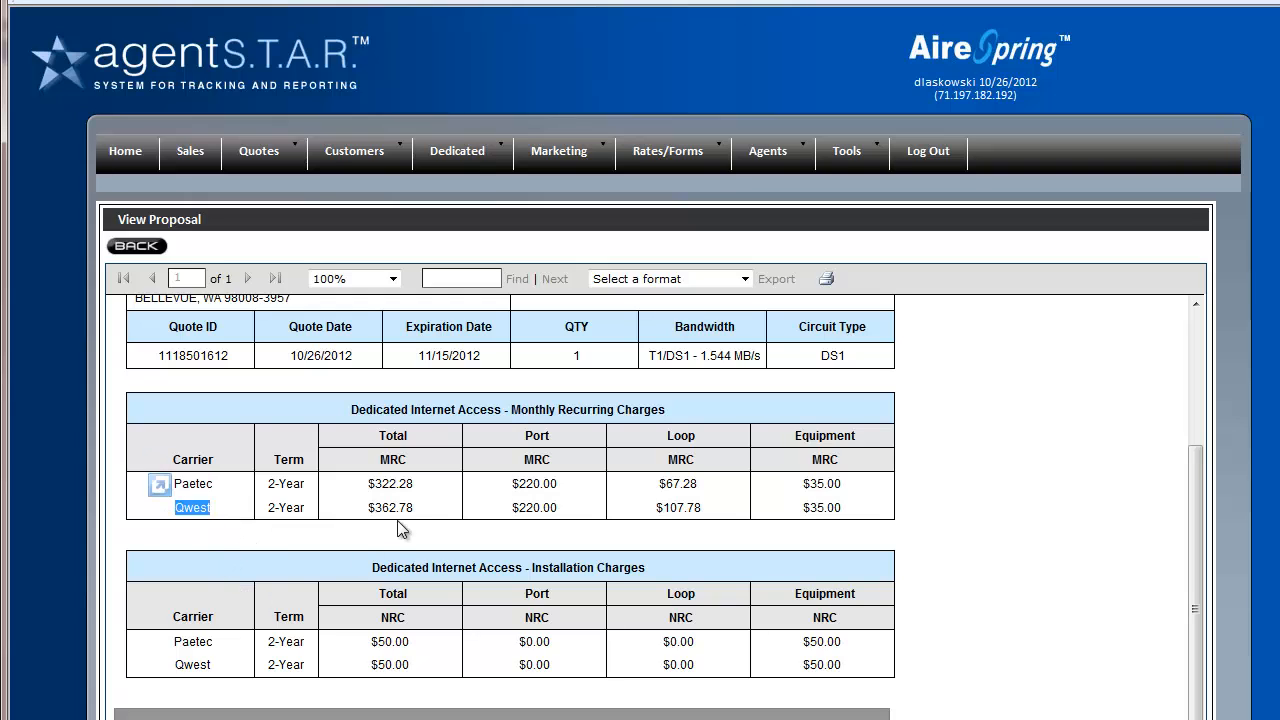
drag(420, 508, 366, 485)
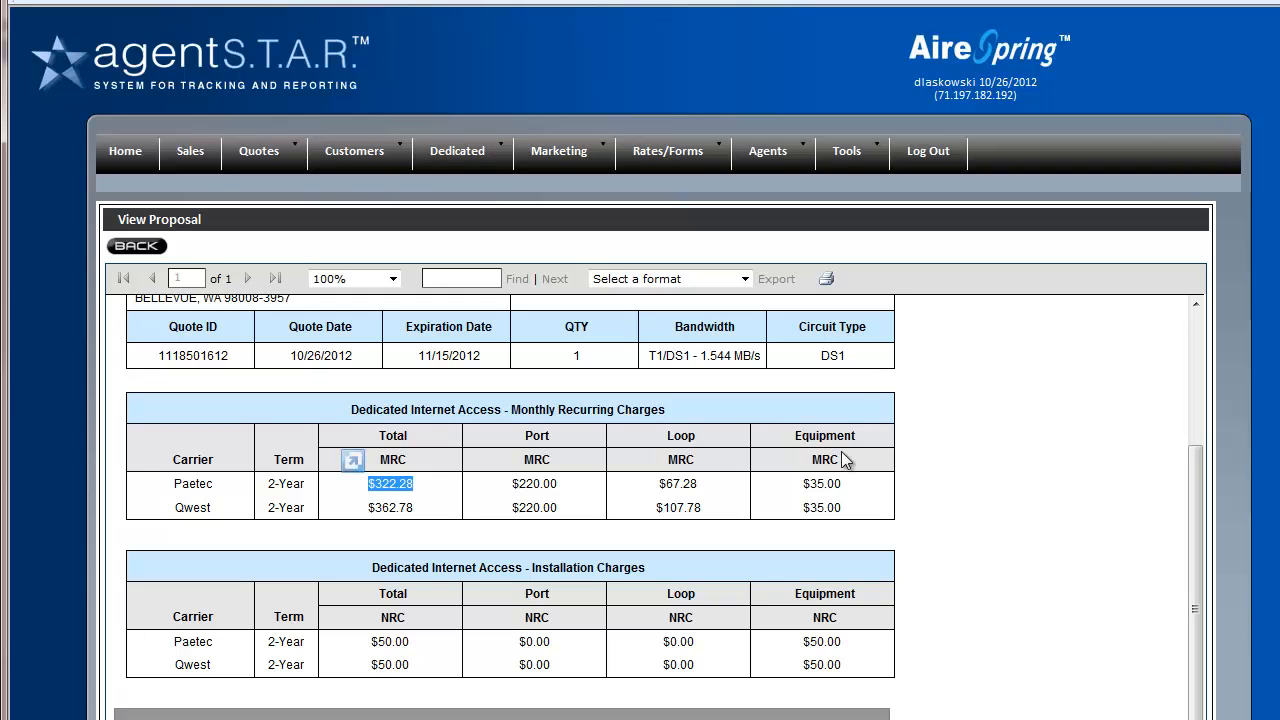
Check Paetec's $35.00 equipment charge, then leave the proposal report
drag(846, 484, 810, 485)
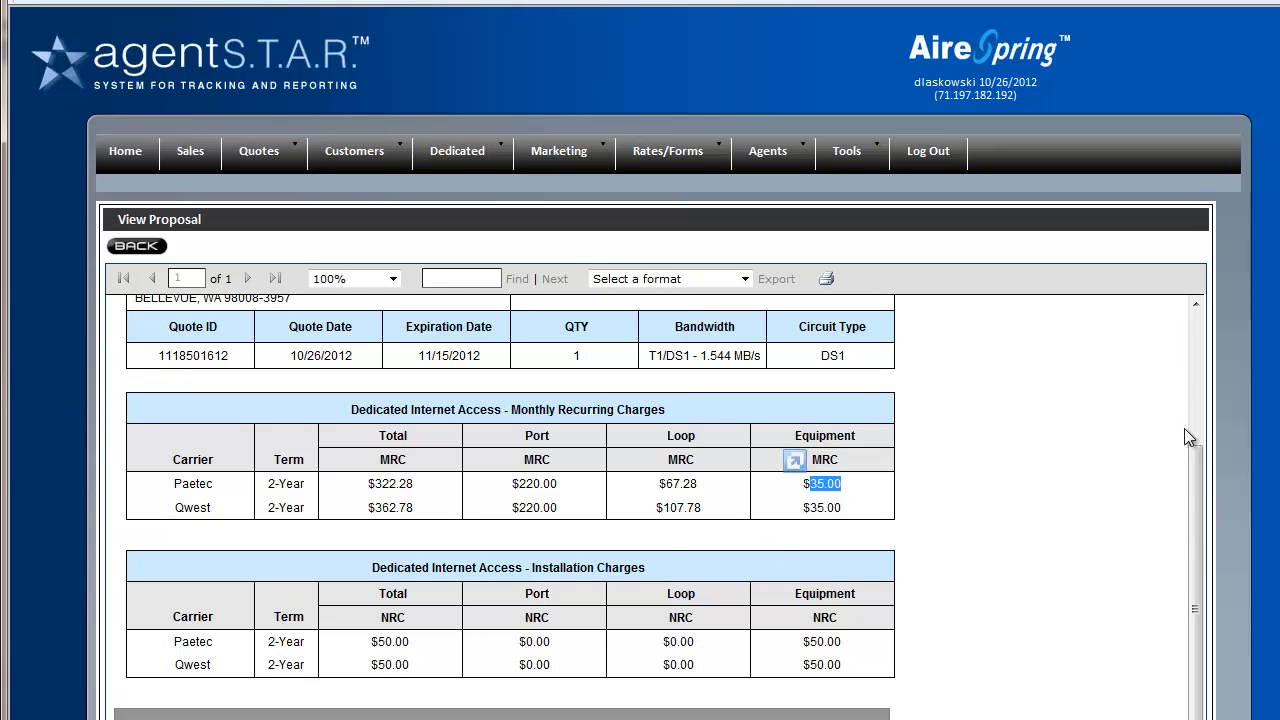
drag(1196, 533, 1197, 332)
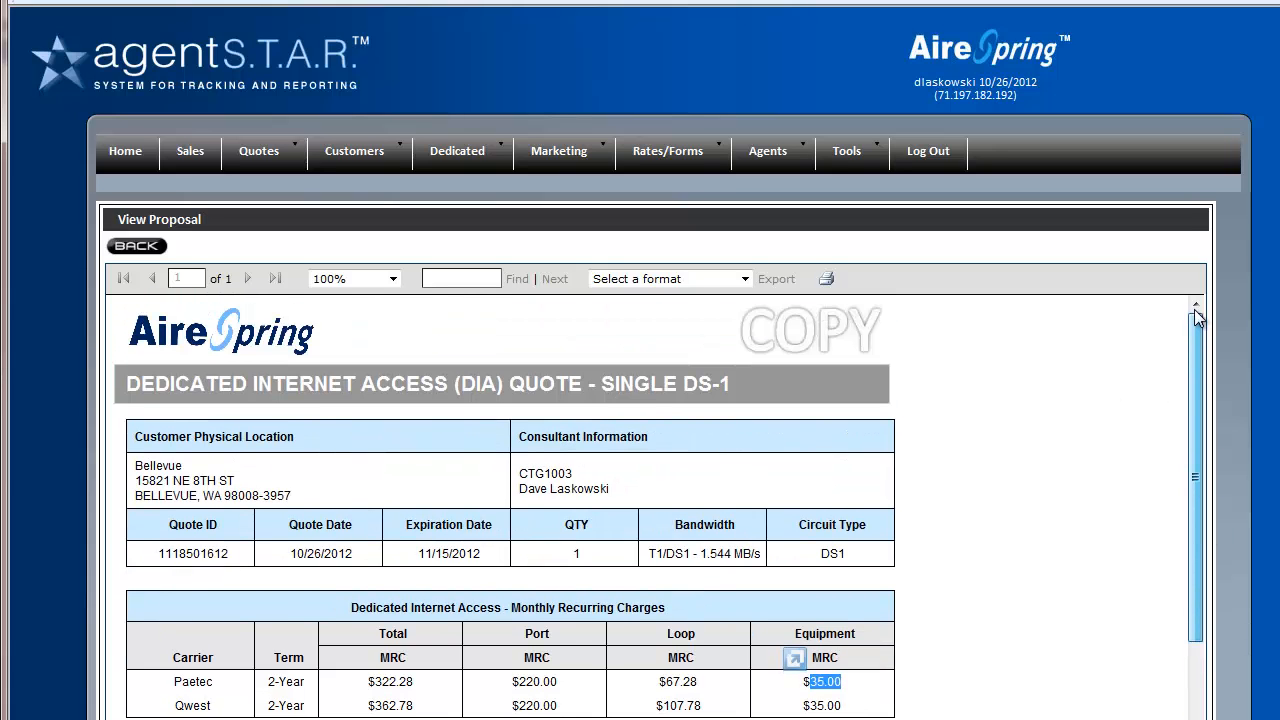
click(152, 217)
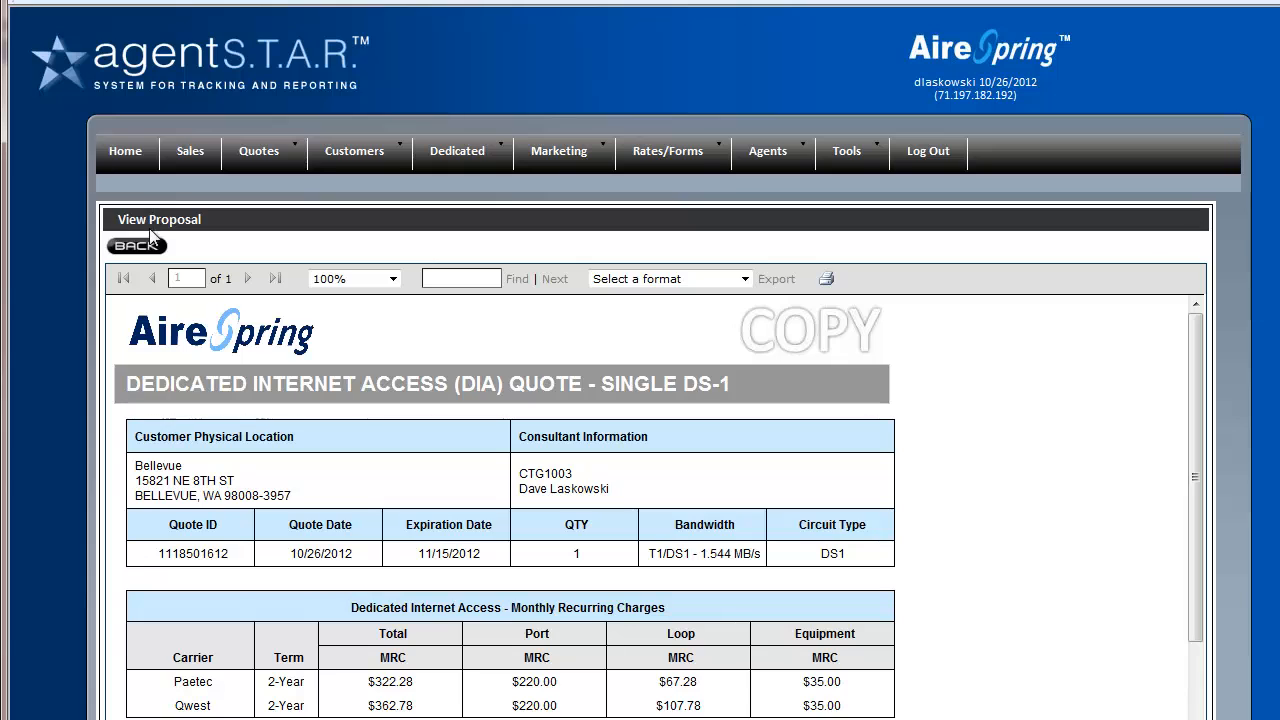
click(134, 245)
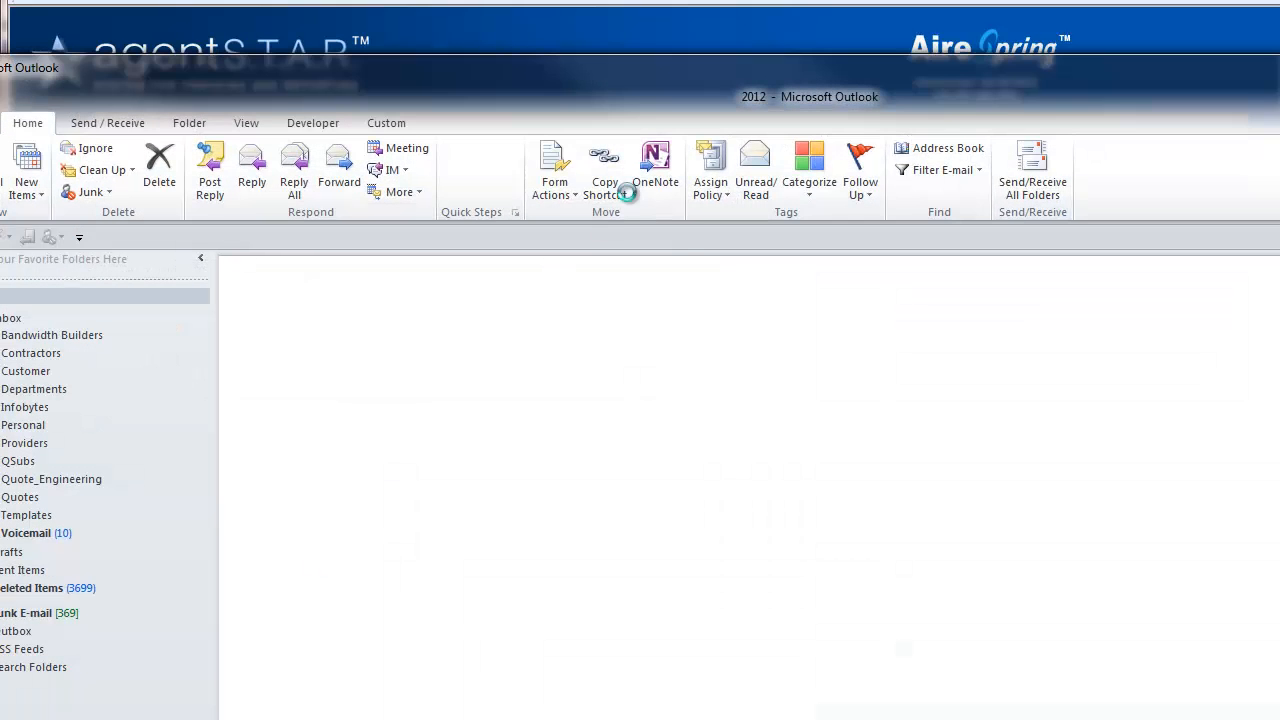
click(14, 289)
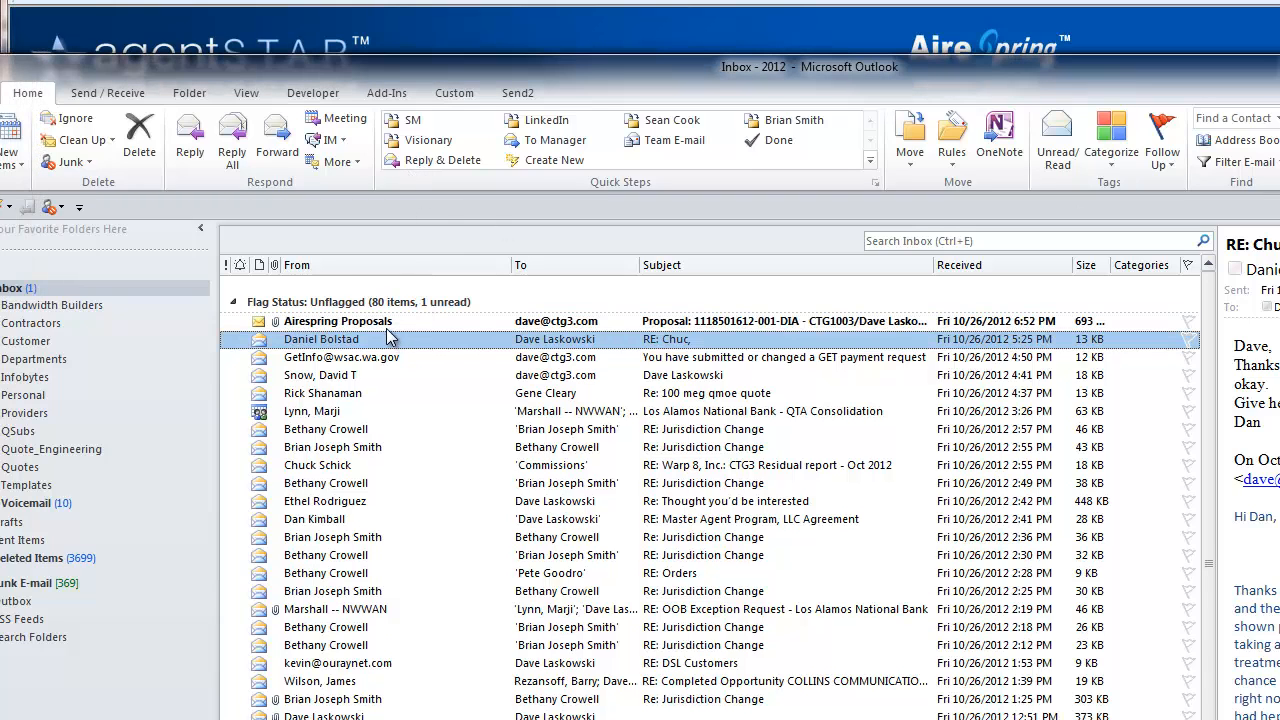
double_click(388, 323)
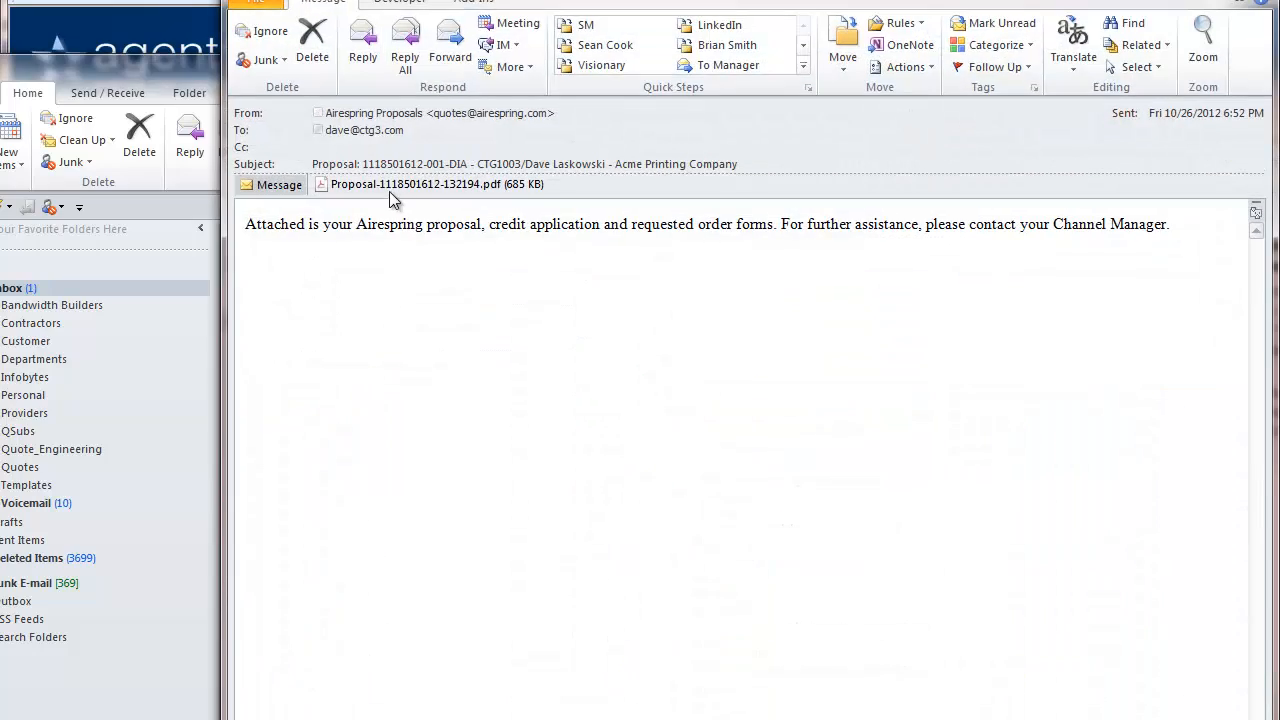
double_click(388, 185)
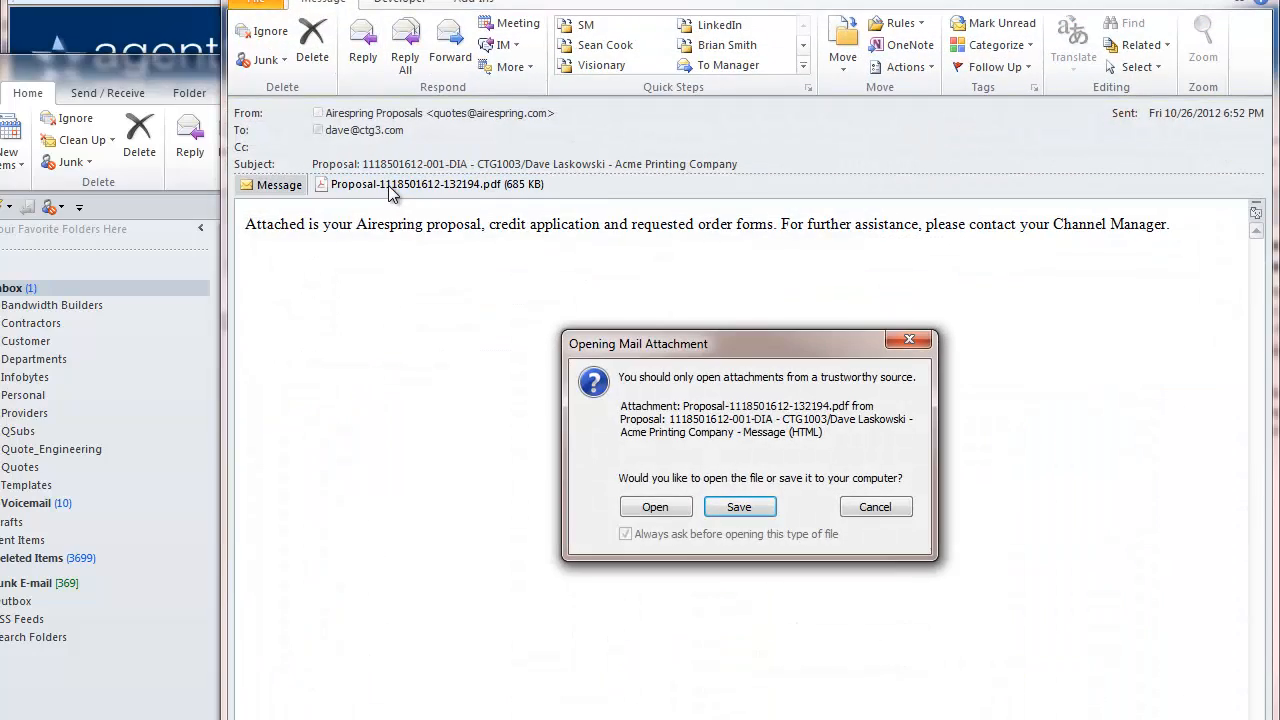
click(647, 509)
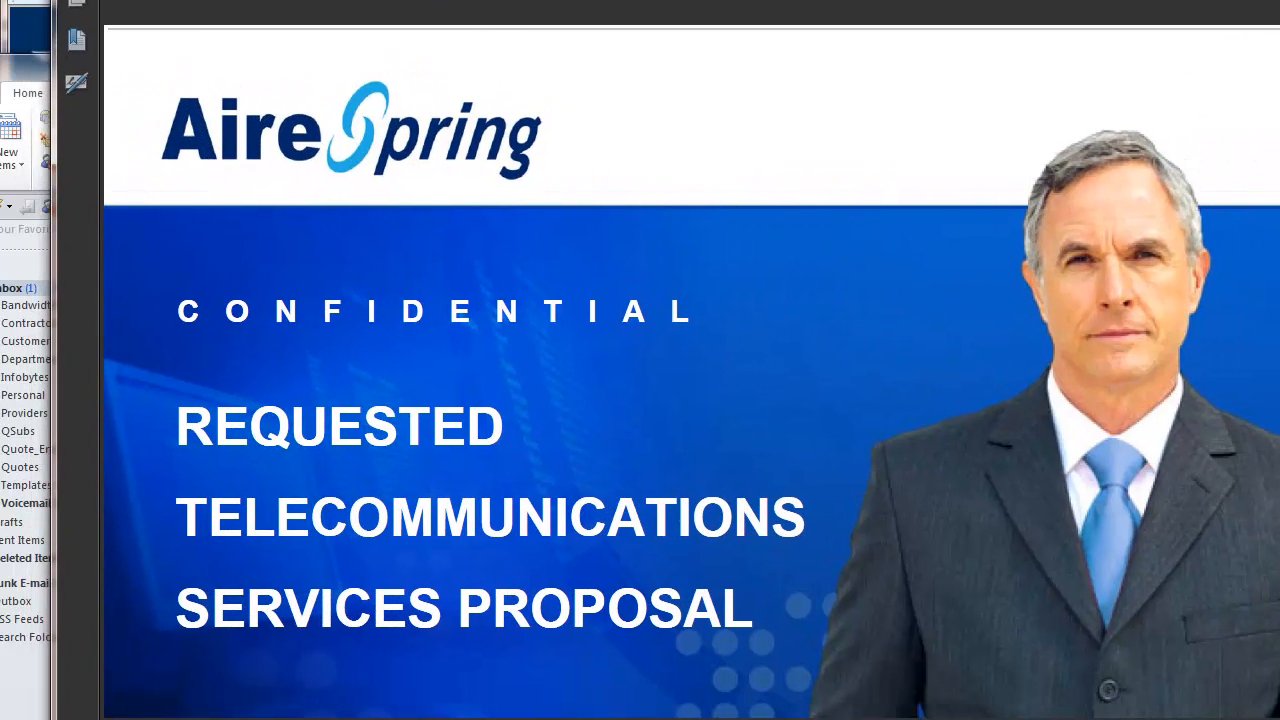
Move and shrink the Acrobat window so its page toolbar is visible
drag(640, 29, 633, 0)
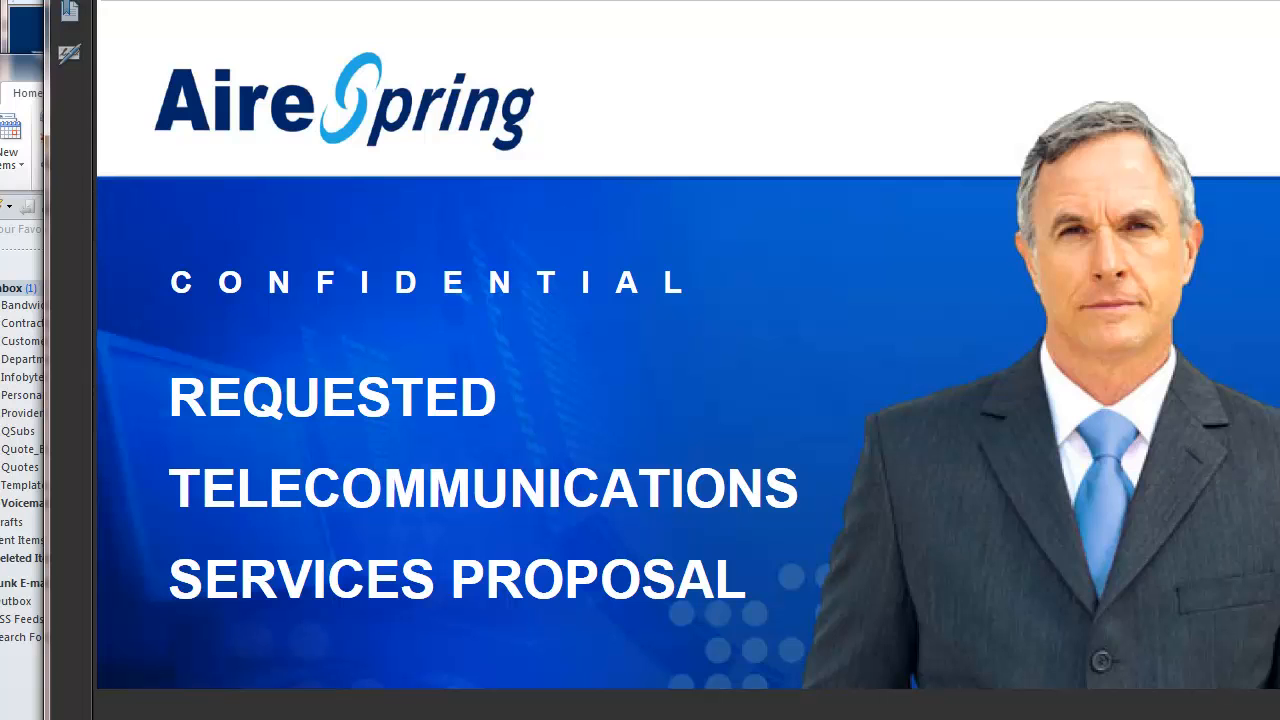
drag(1279, 719, 1201, 611)
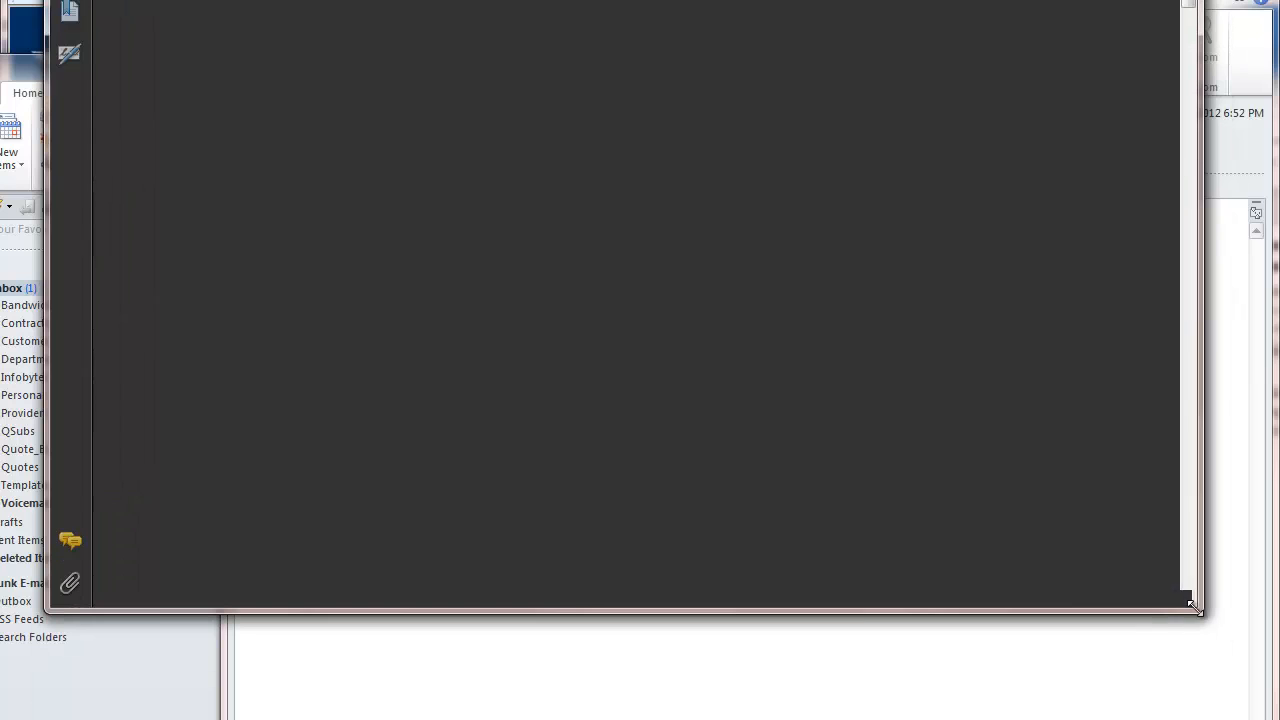
drag(600, 0, 708, 0)
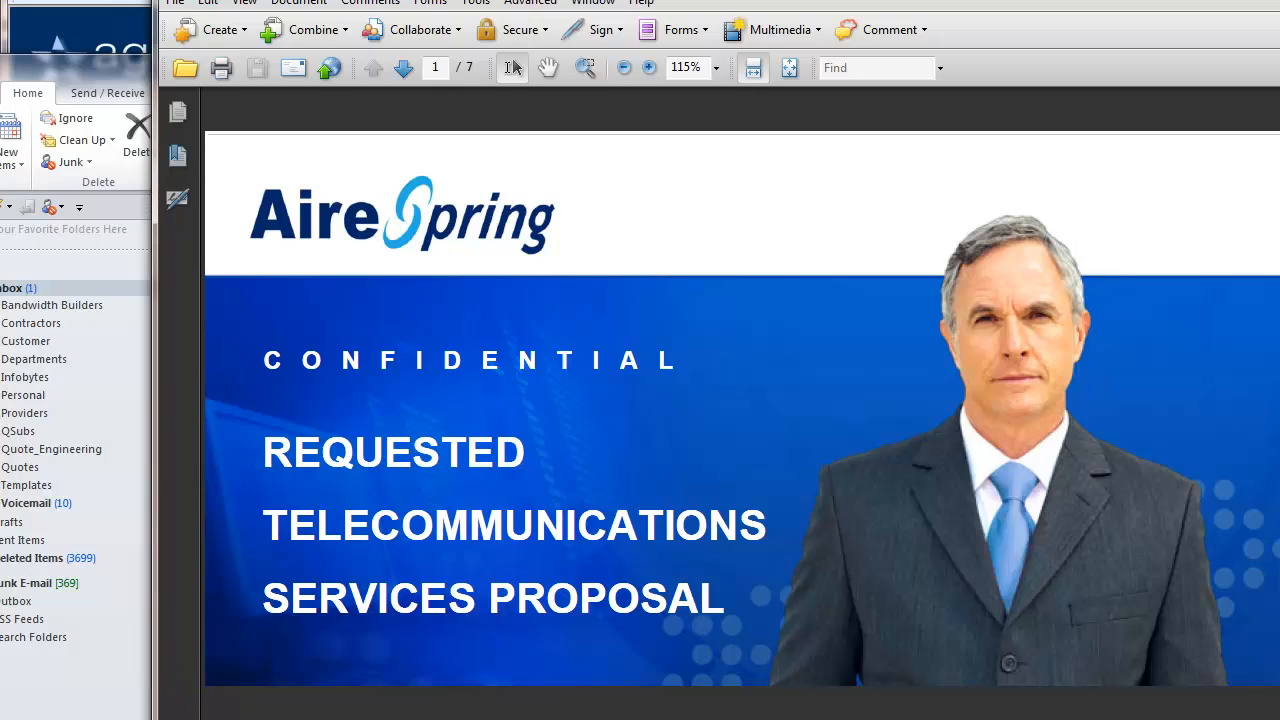
Page forward through the proposal from page 2 to the last page, AireConference
click(403, 70)
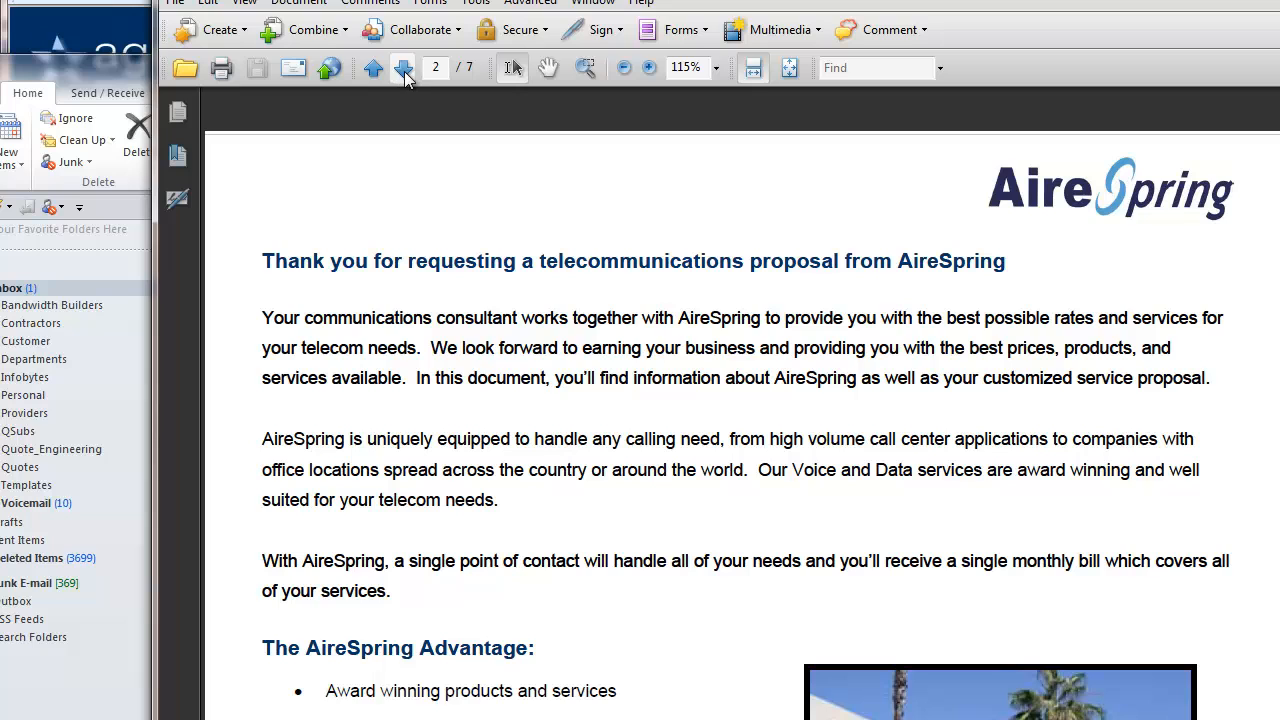
click(404, 70)
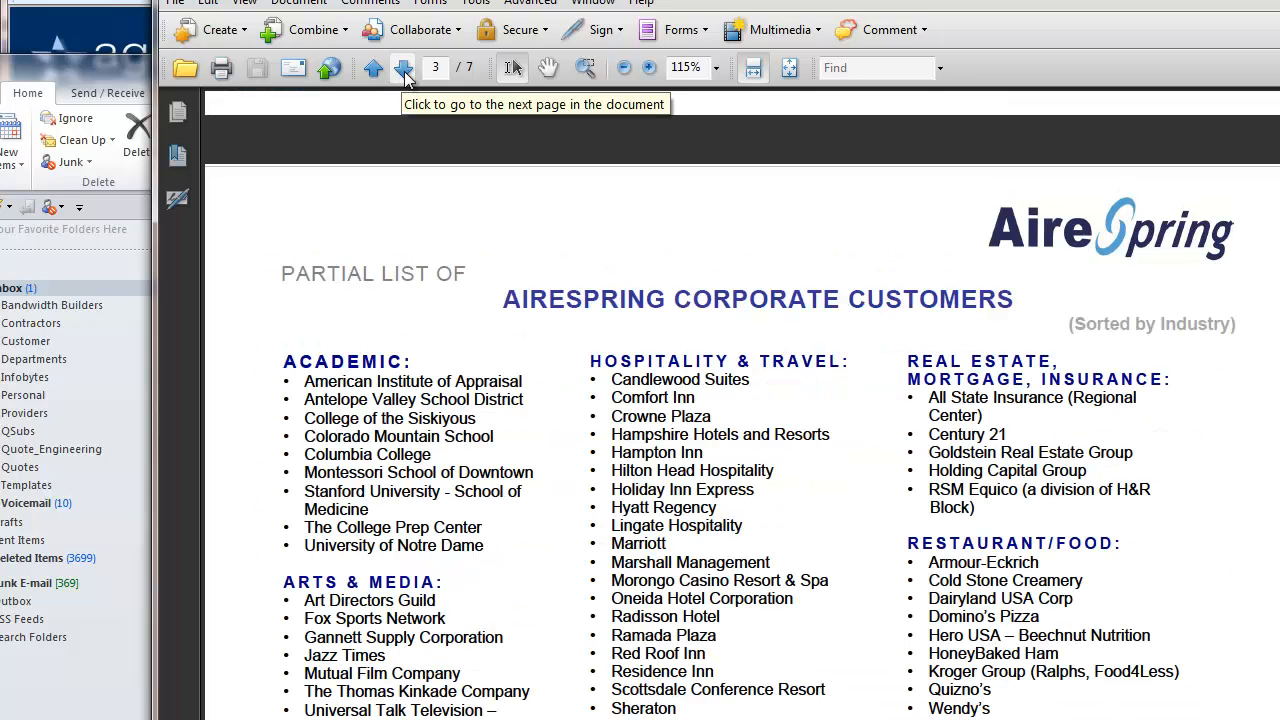
click(404, 70)
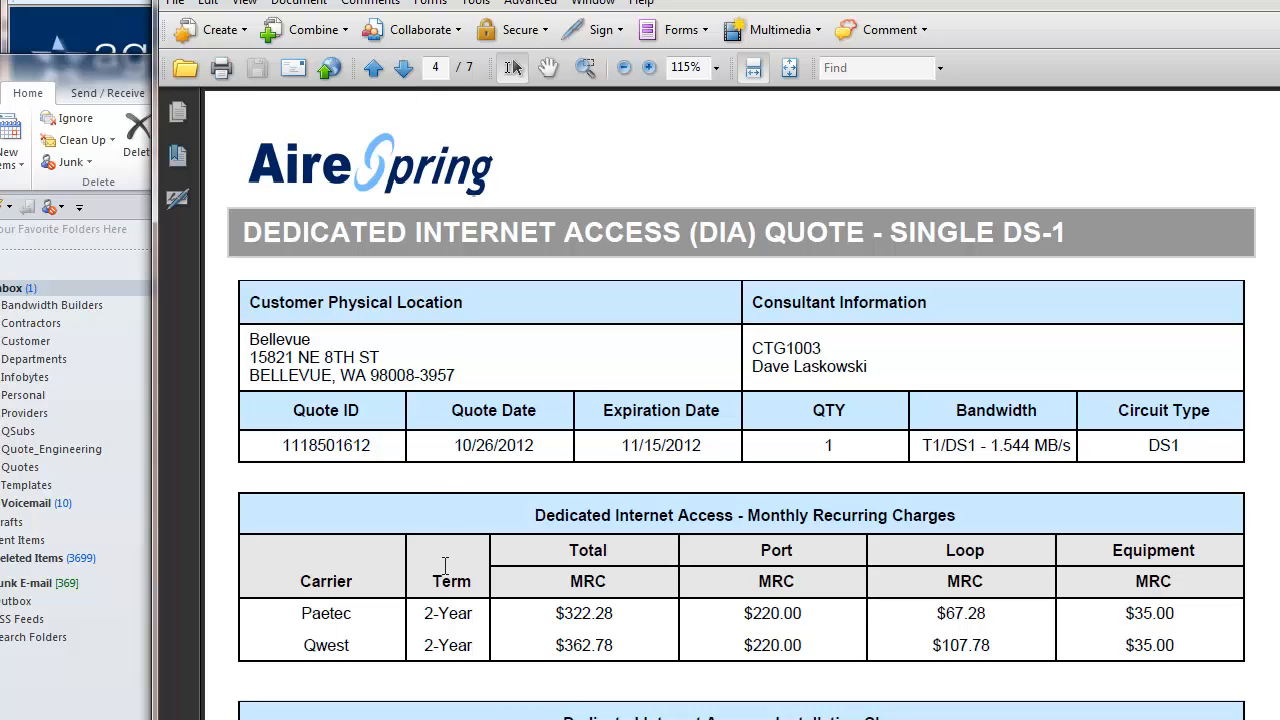
scroll(488, 530, down, 8)
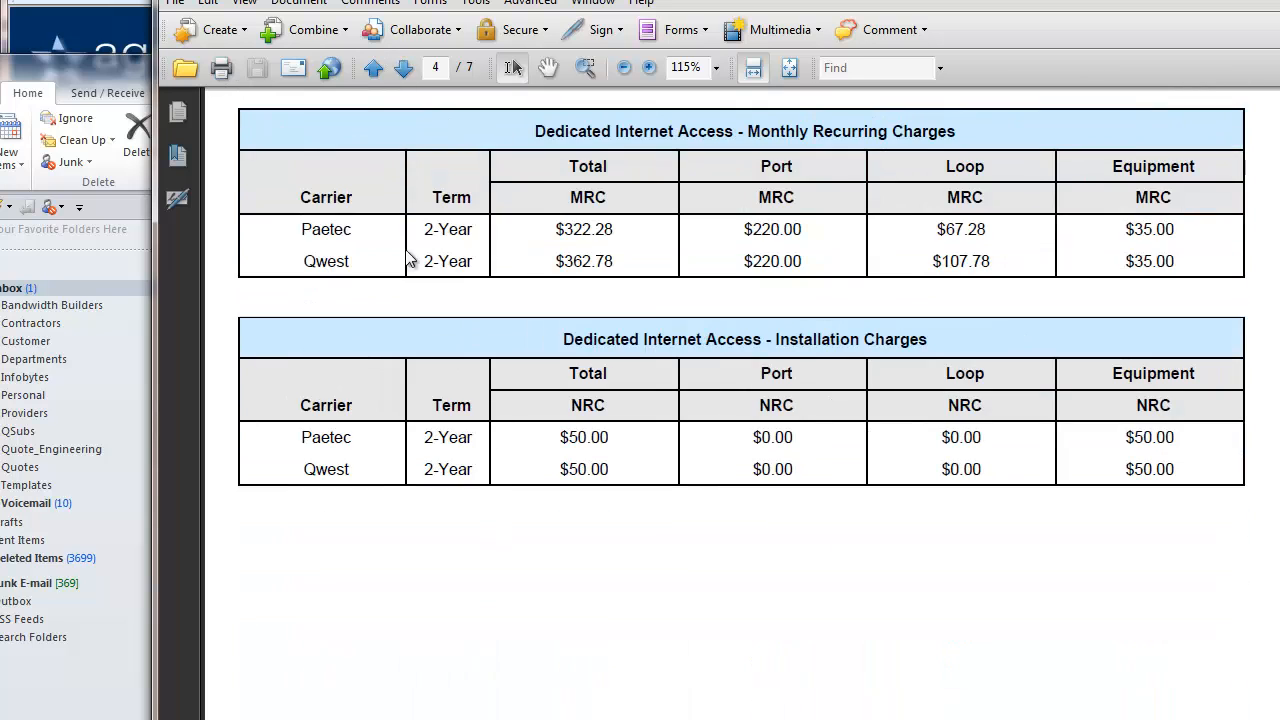
click(404, 68)
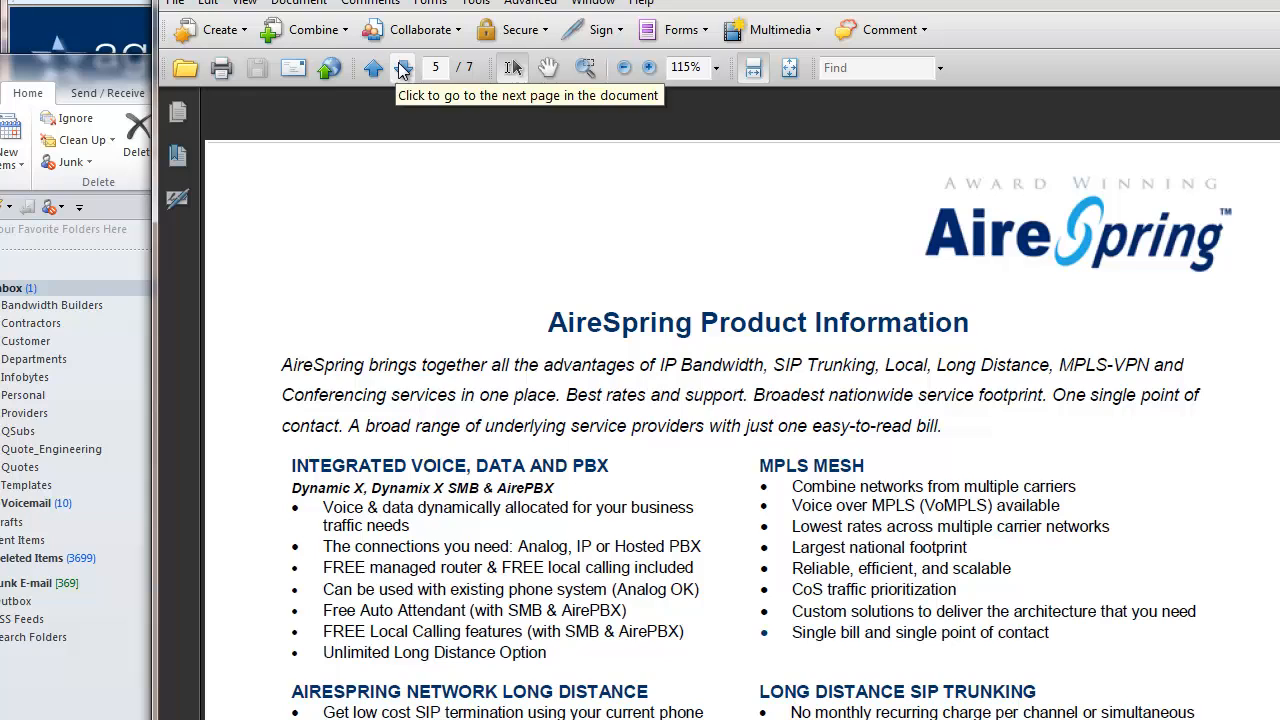
click(404, 68)
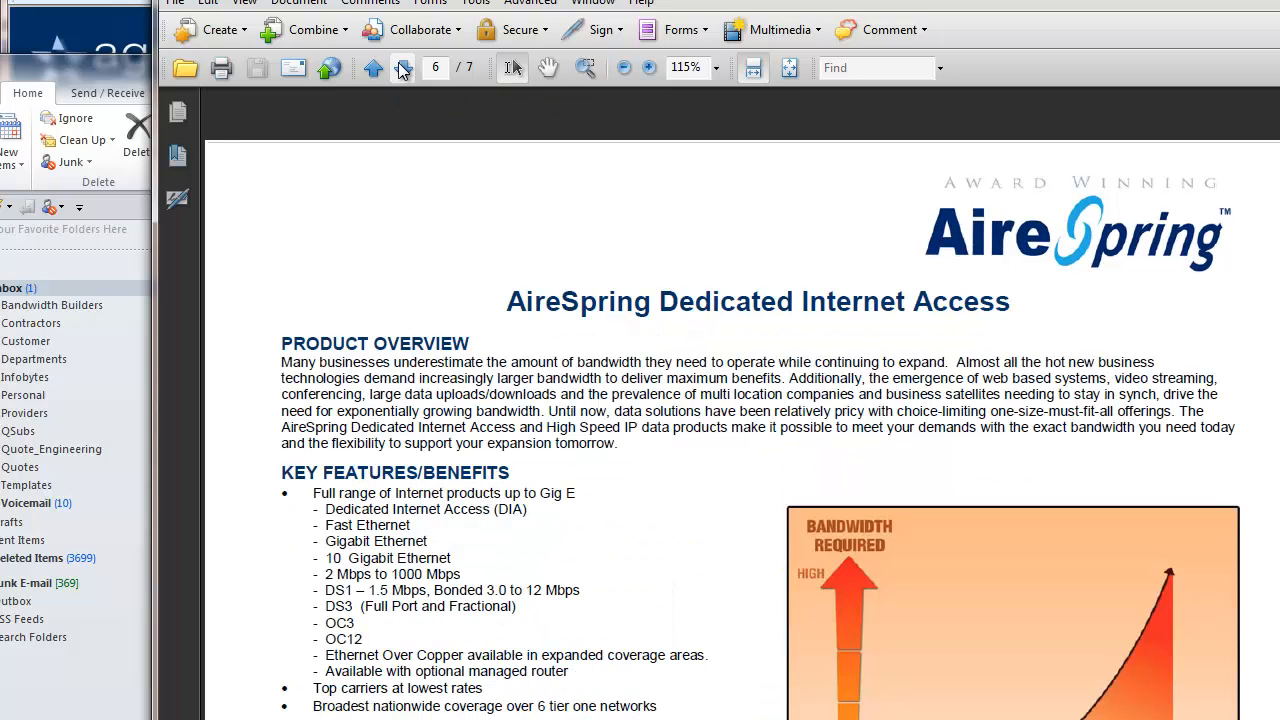
click(402, 68)
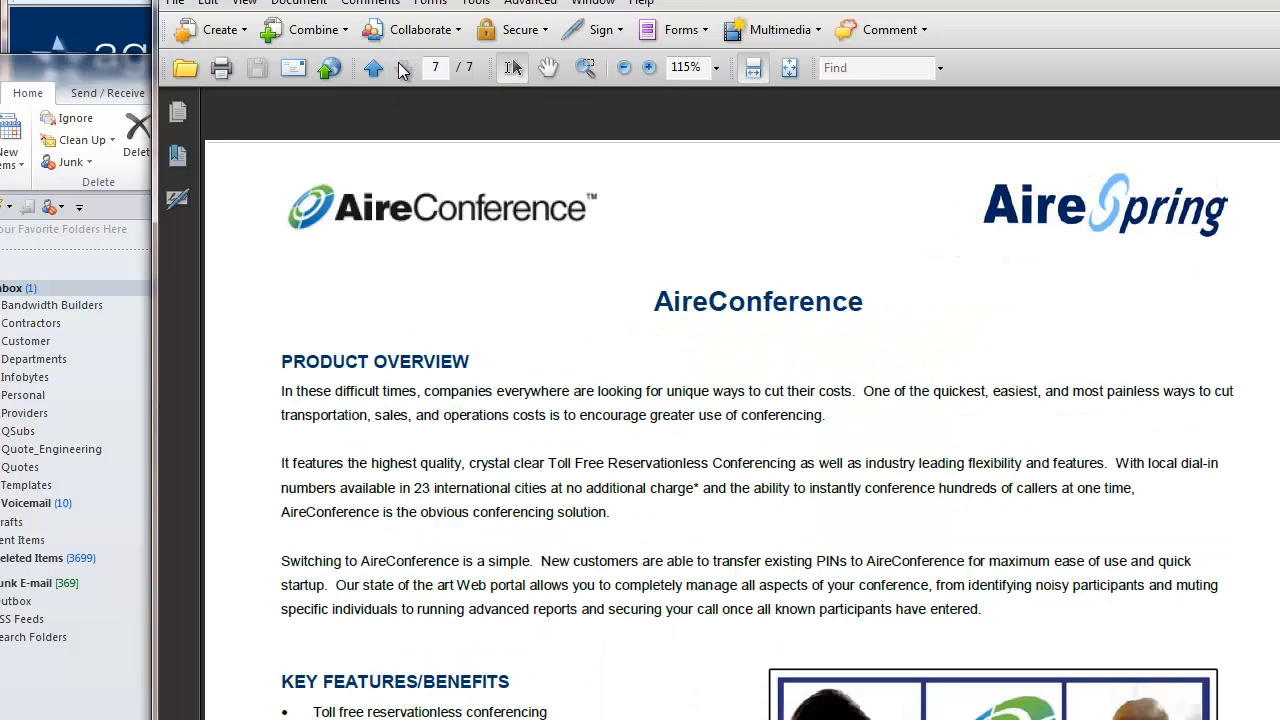
Page back to the cover page and close the proposal PDF
click(373, 68)
click(373, 68)
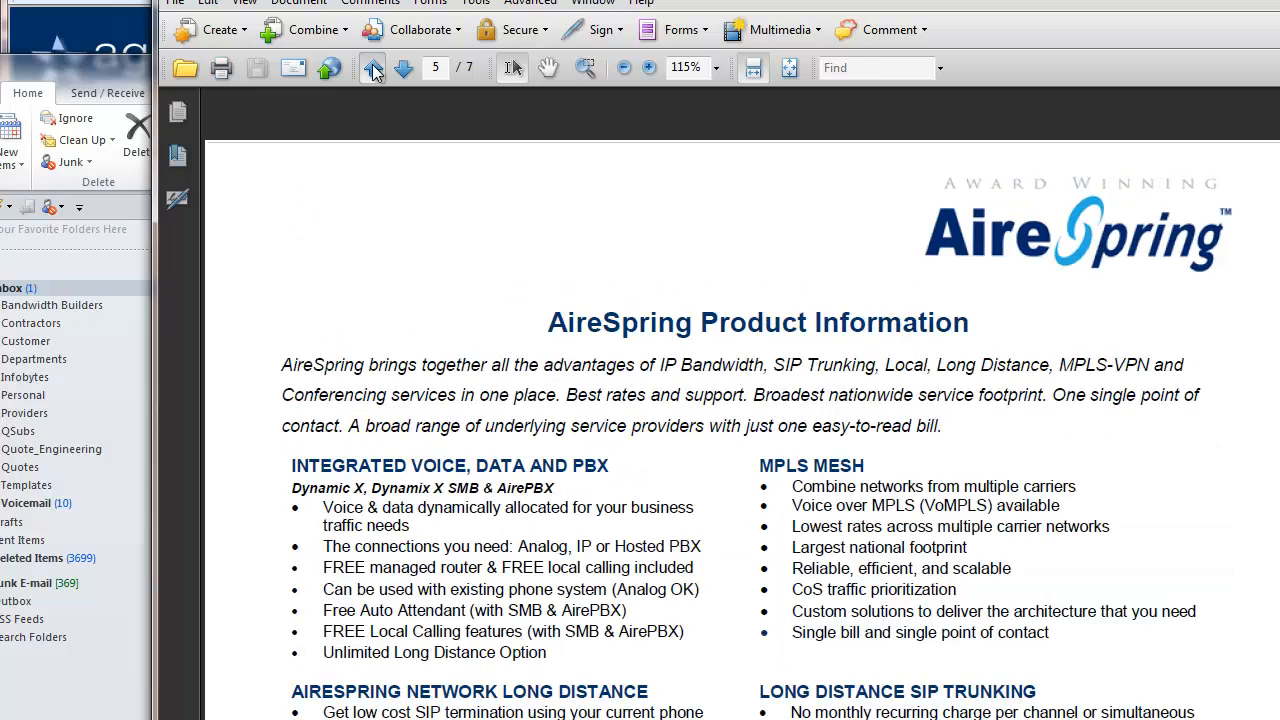
click(373, 68)
click(373, 68)
click(373, 68)
click(373, 68)
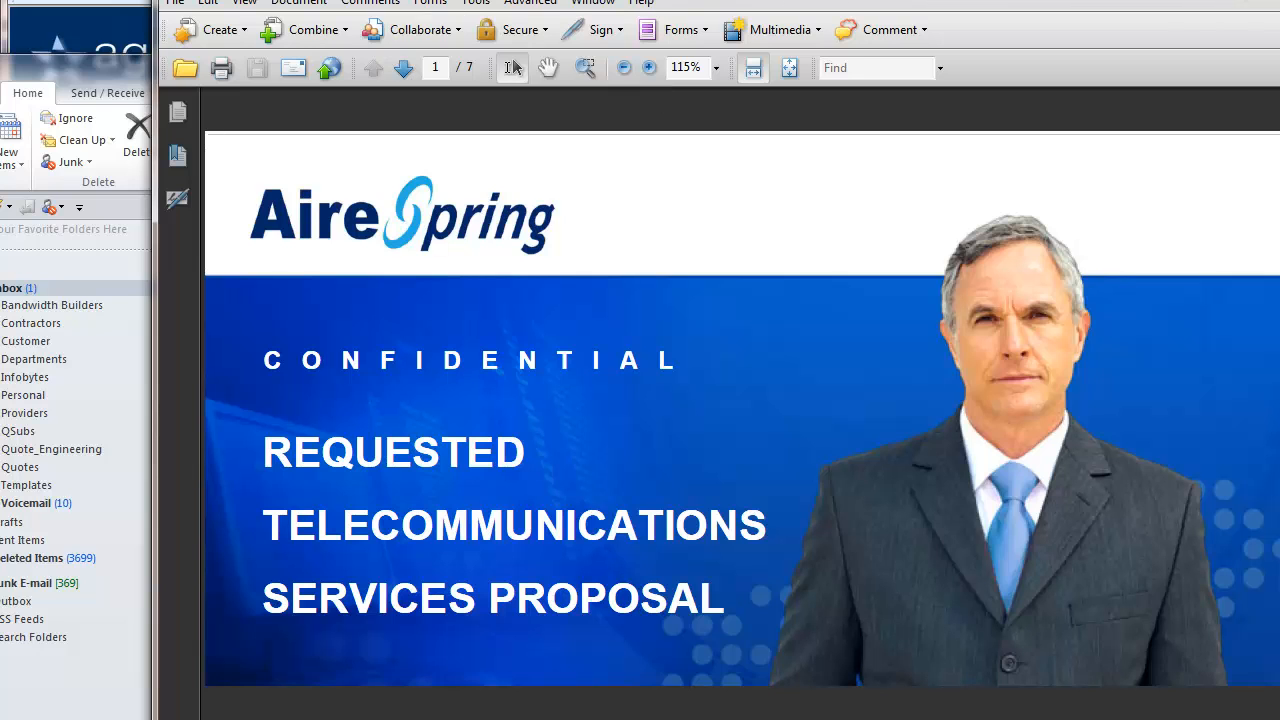
click(1252, 1)
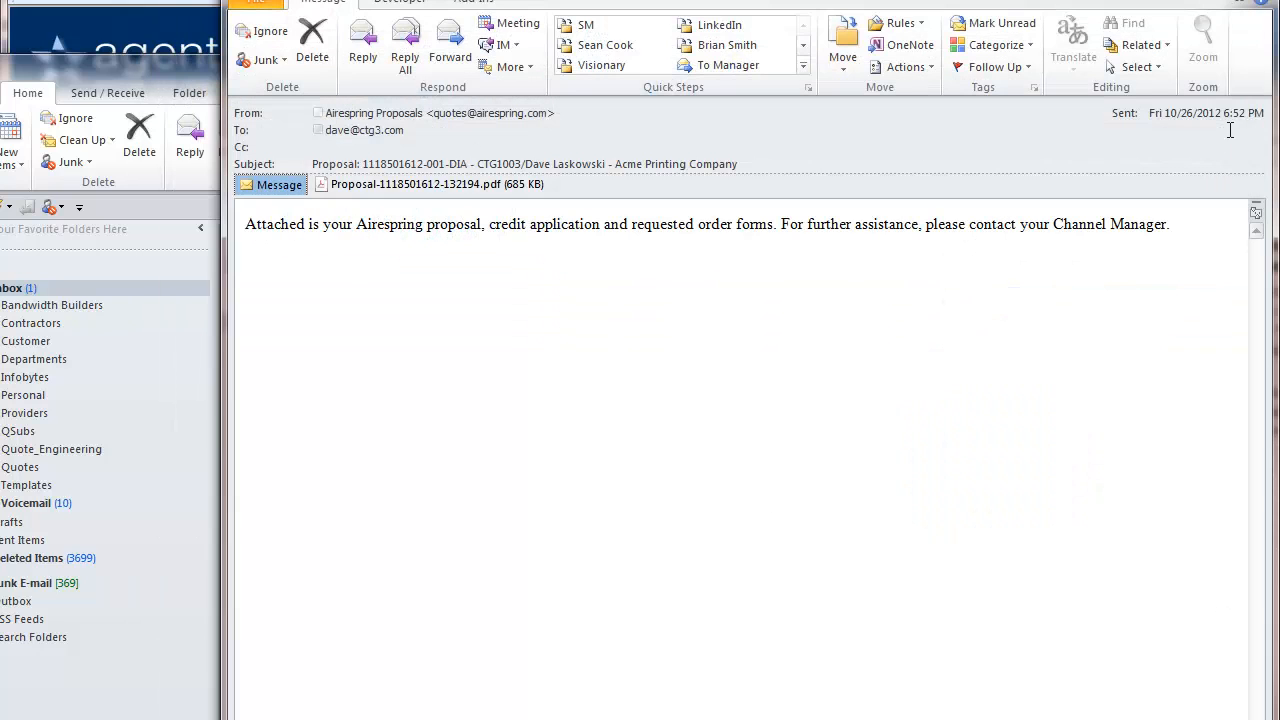
Close the proposal email with Esc and go to the agentS.T.A.R. home page
key(Escape)
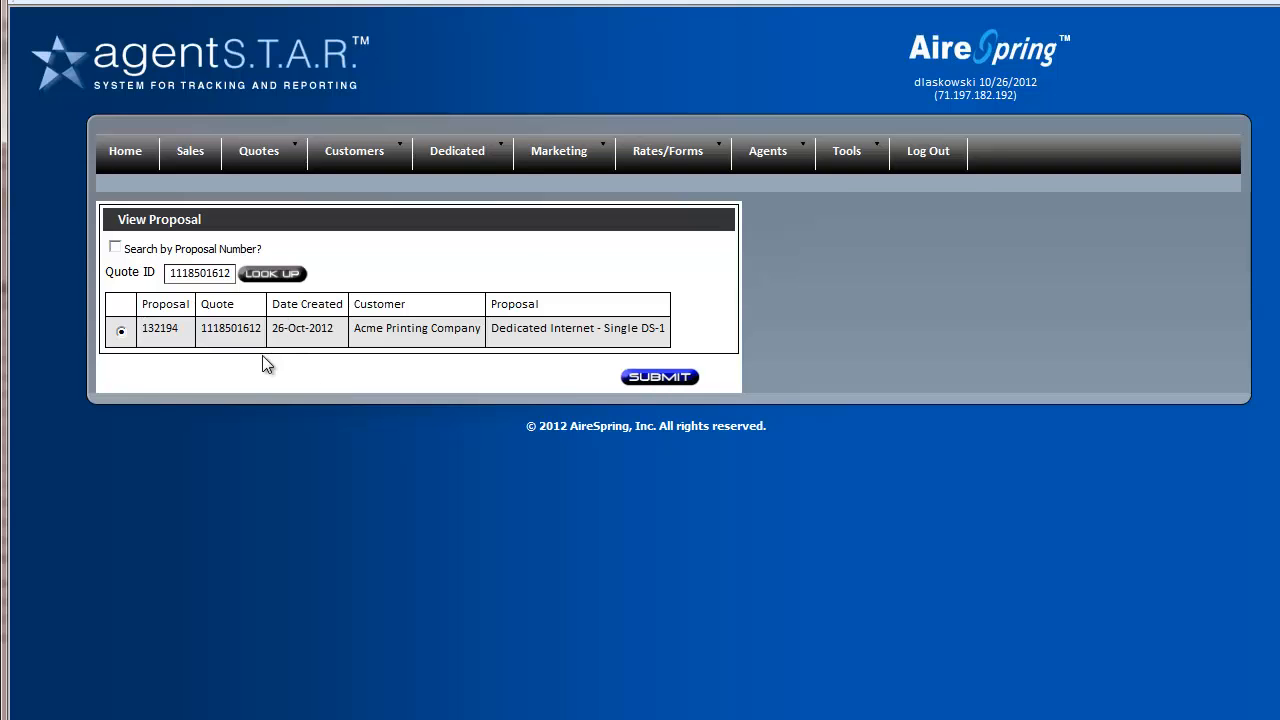
click(126, 156)
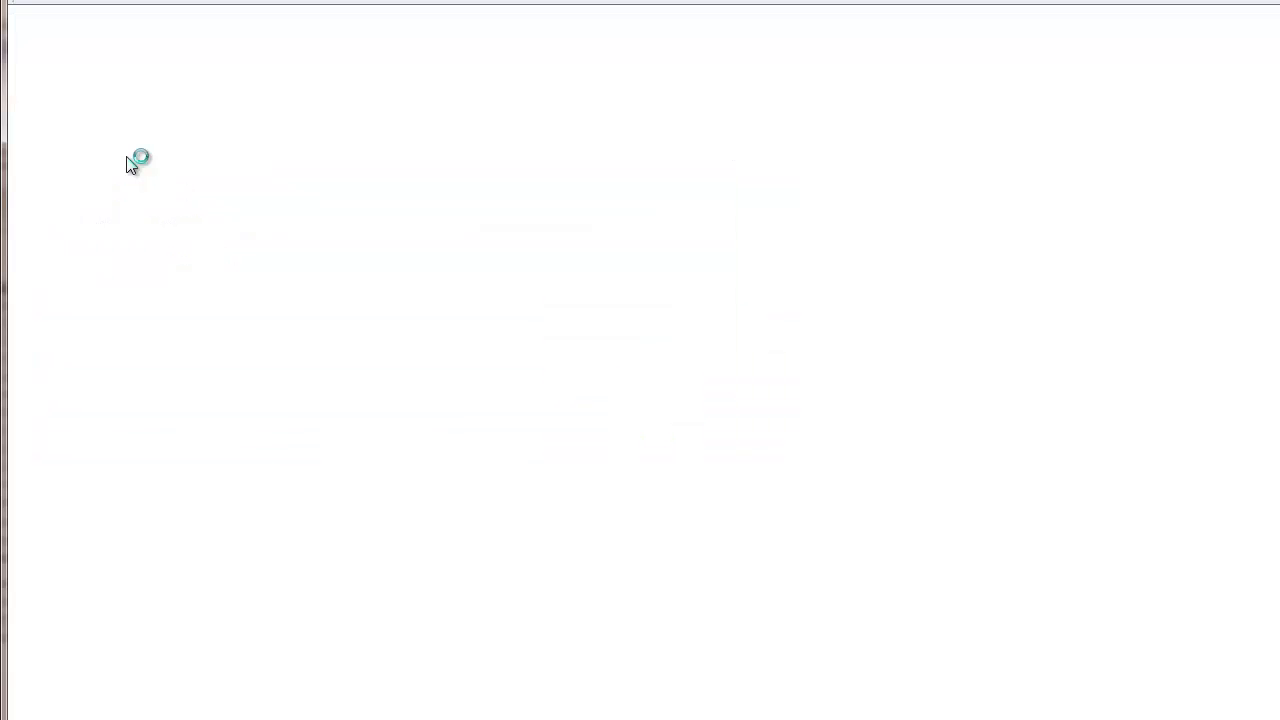